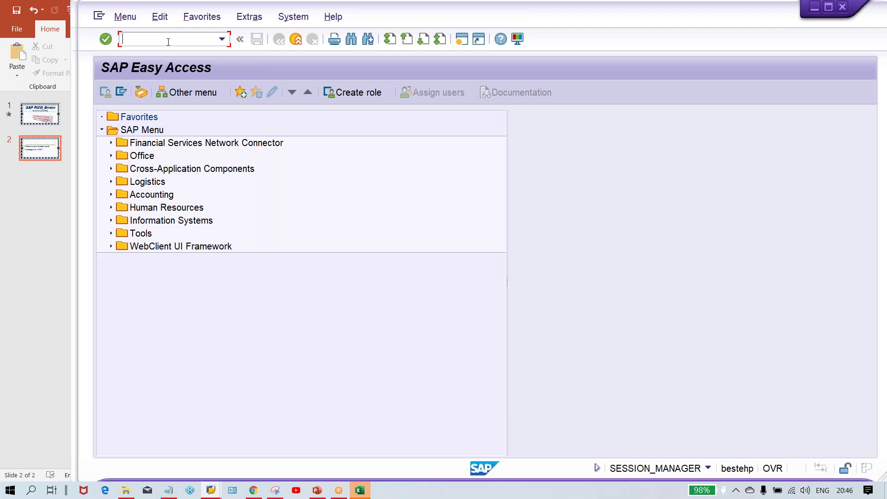
Open transaction OBAR and position the customer account group list at group TM11
text(OBAR)
key(Return)
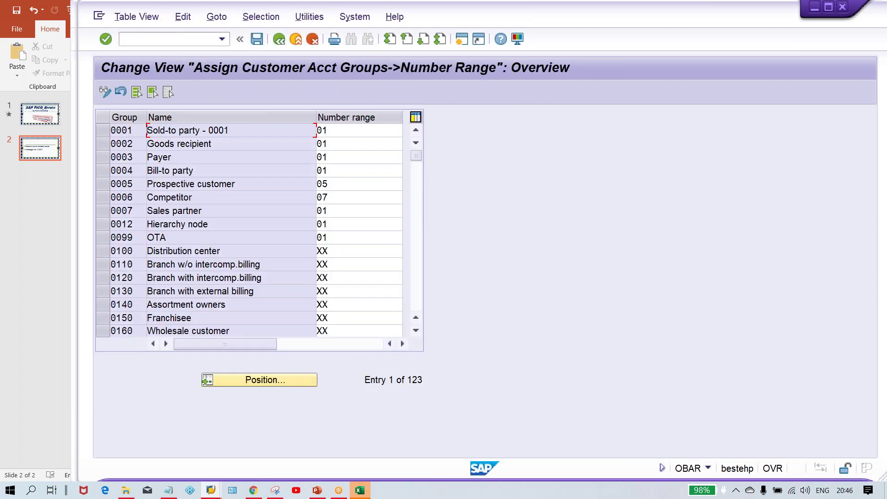
click(268, 380)
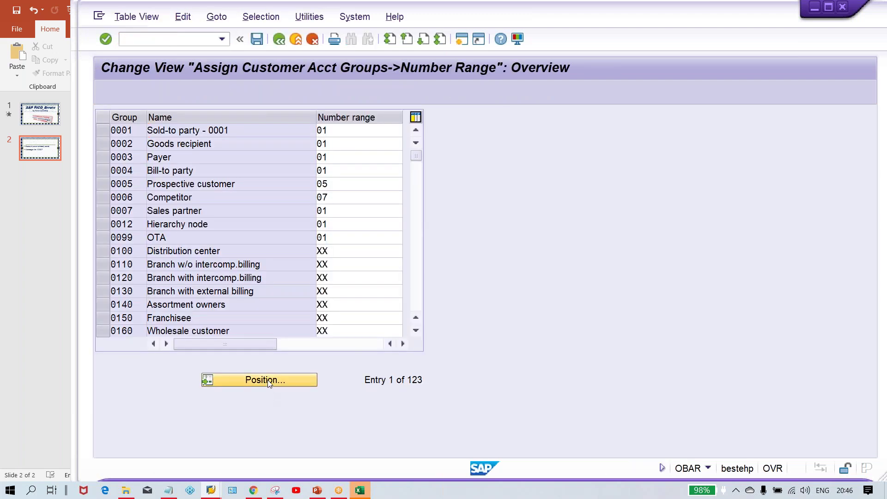
text(TM)
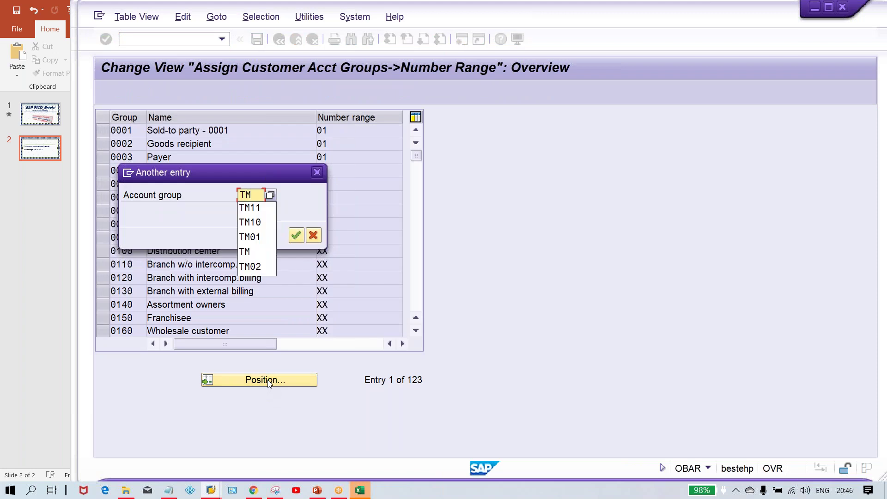
key(Down)
key(Return)
key(Return)
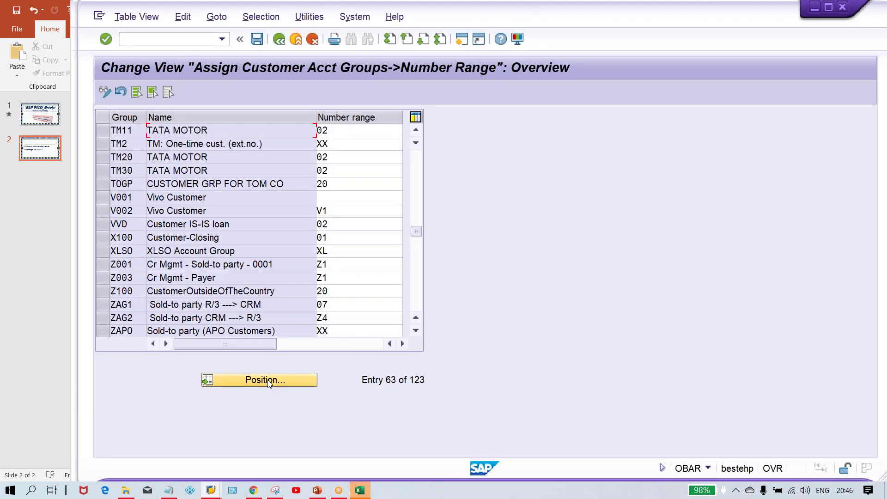
Assign number range 01 to account group TM11 and save the assignment
click(359, 130)
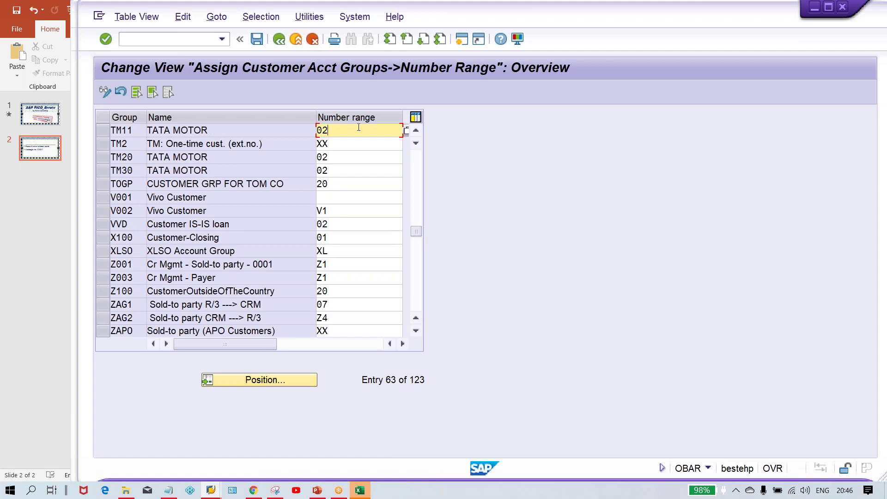
key(BackSpace)
text(1)
key(ctrl+s)
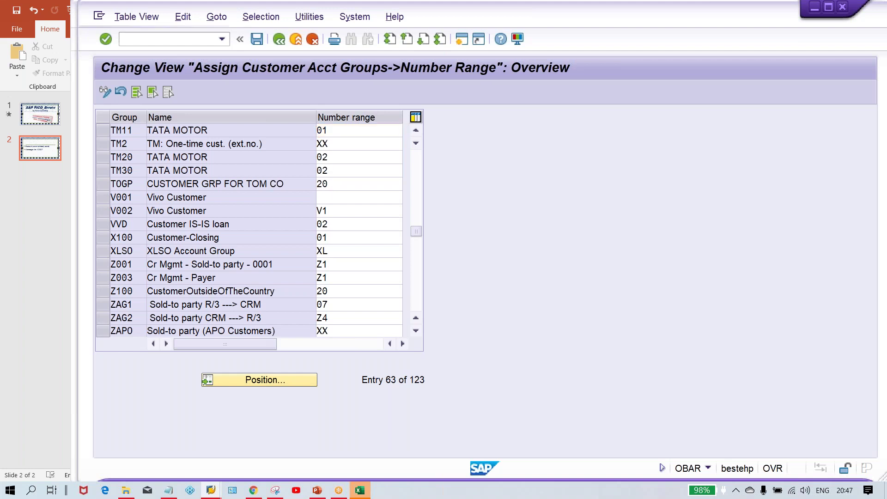
key(Return)
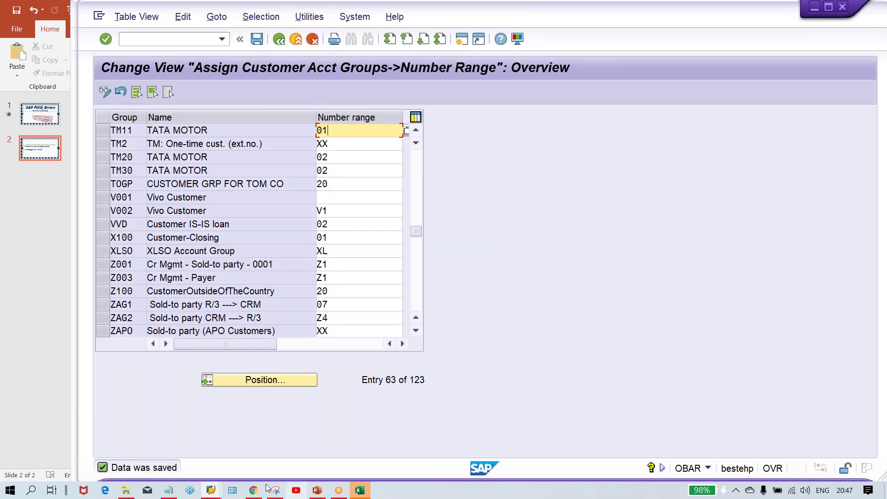
Switch to the XDN1 session, reopen the customer intervals for changing, and check the NR status of interval 01
click(211, 490)
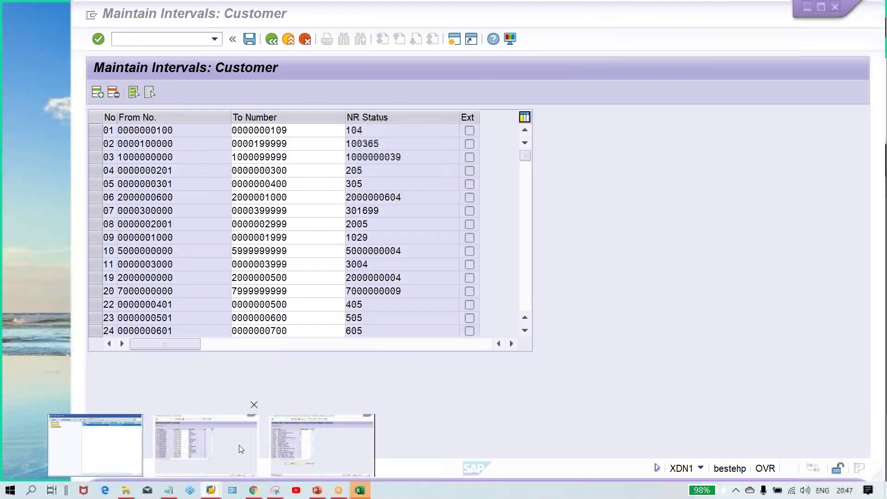
click(240, 445)
click(272, 40)
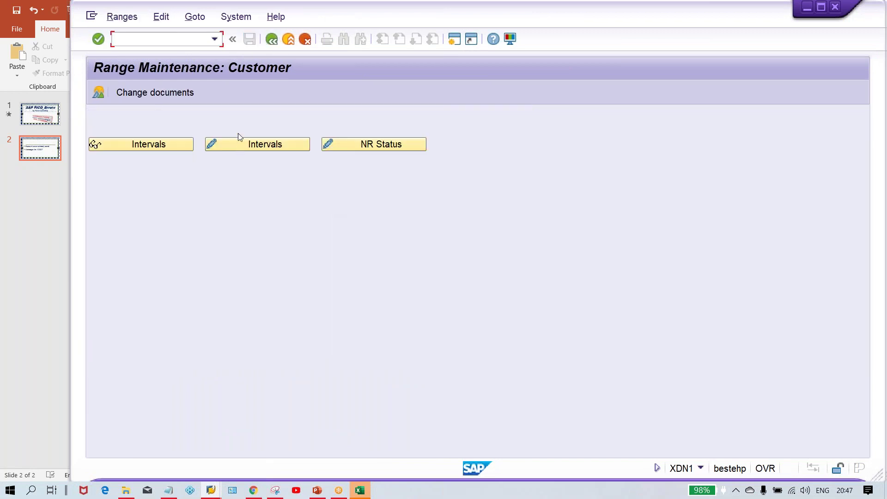
click(239, 144)
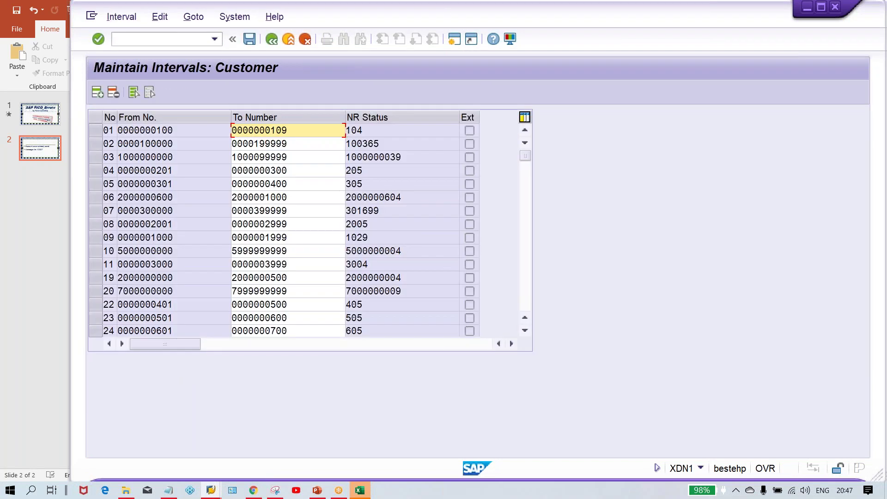
click(376, 130)
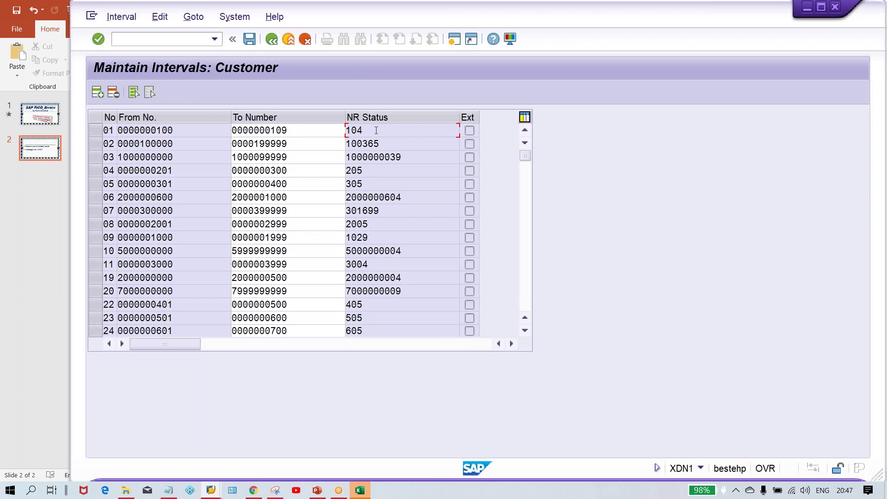
click(272, 40)
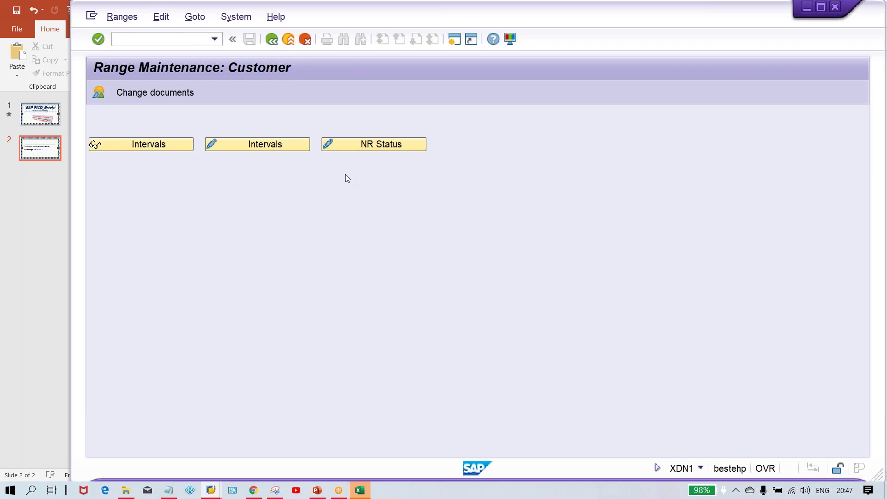
Clear the NR status of customer number range interval 01 and save the change
click(380, 147)
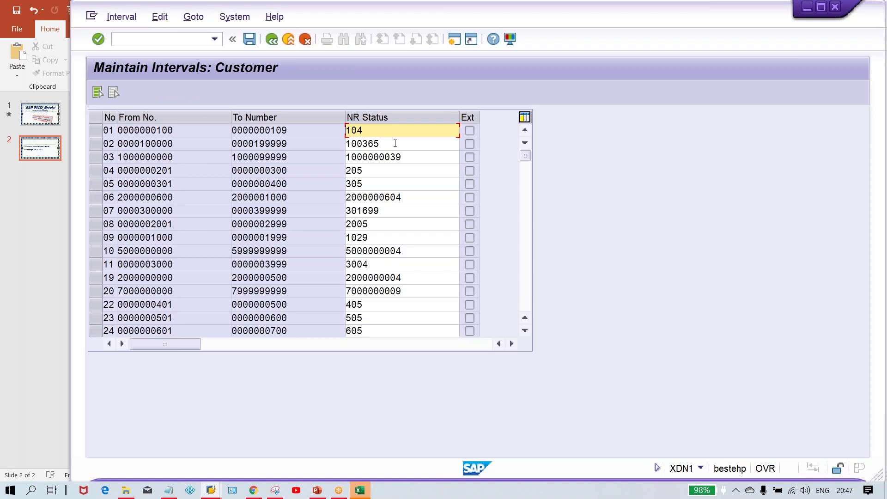
drag(402, 131, 283, 131)
text(0)
key(BackSpace)
key(Return)
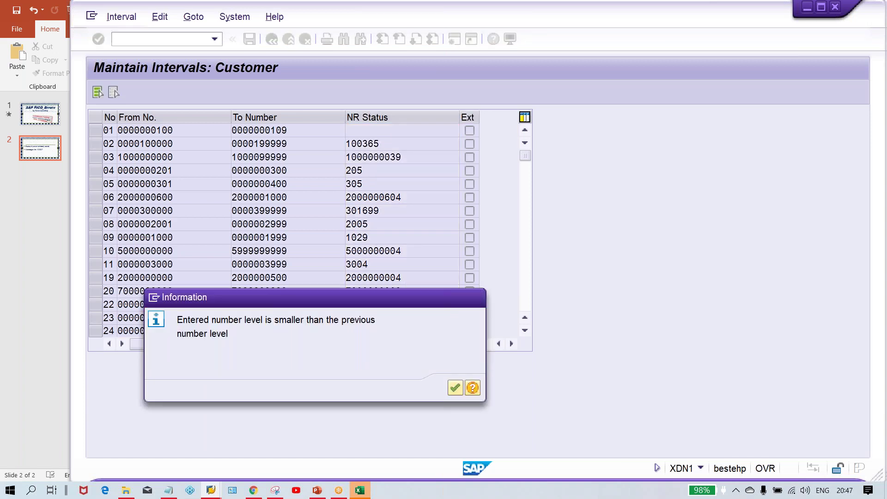
key(Return)
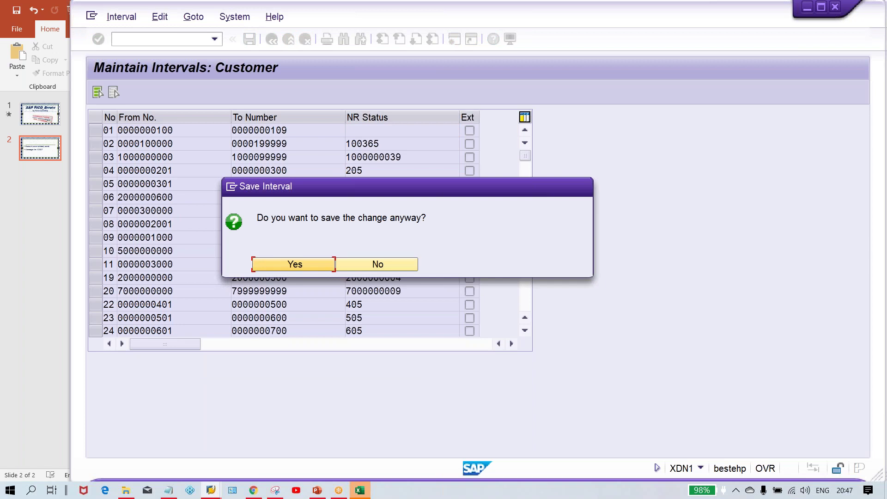
key(Return)
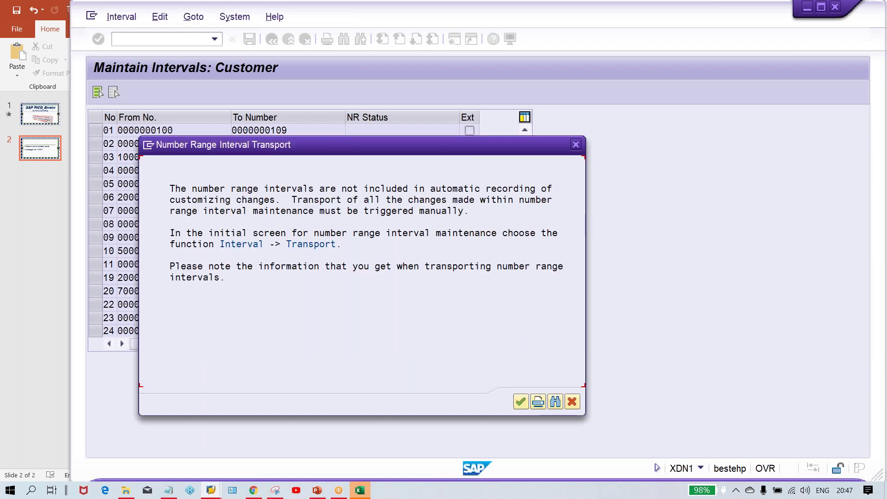
key(Return)
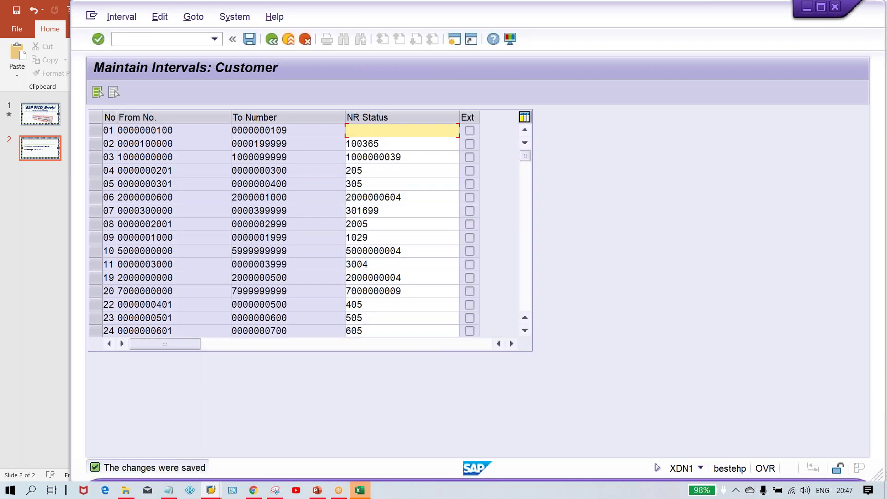
Reopen the customer intervals for changing and check interval 01's number limits and NR status
click(271, 41)
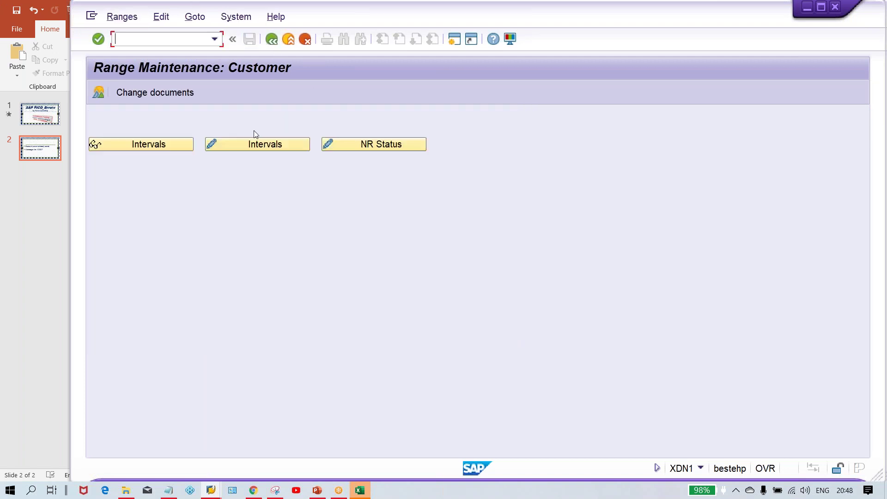
click(245, 144)
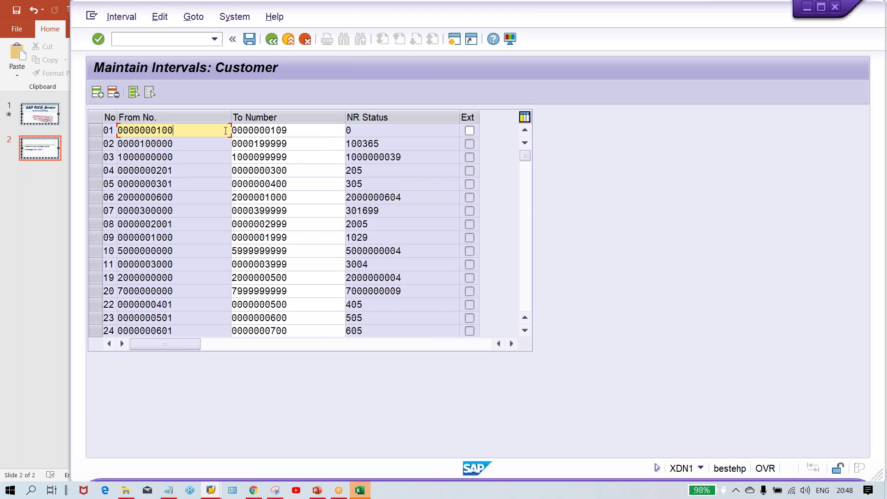
click(300, 129)
click(369, 129)
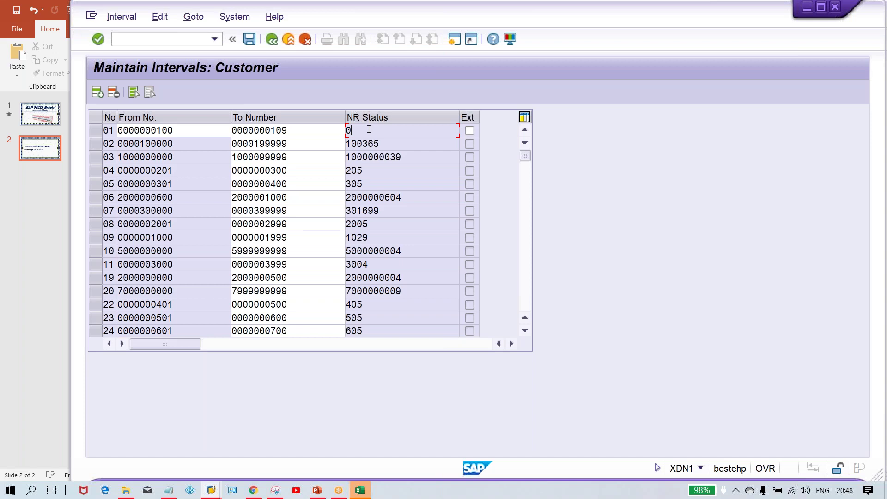
key(shift+End)
click(388, 133)
Review the error message slide in PowerPoint and return to the OBAR session in SAP
key(alt+Tab)
key(alt+Tab)
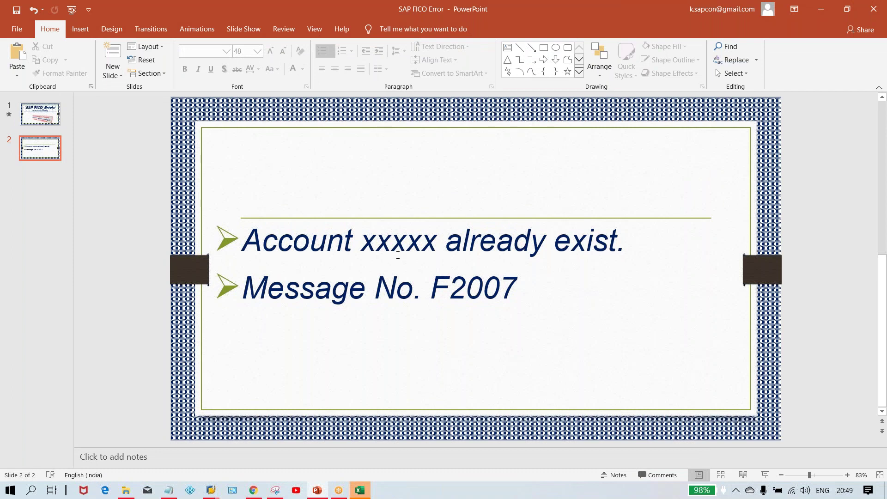
key(alt+Tab)
key(alt+Tab)
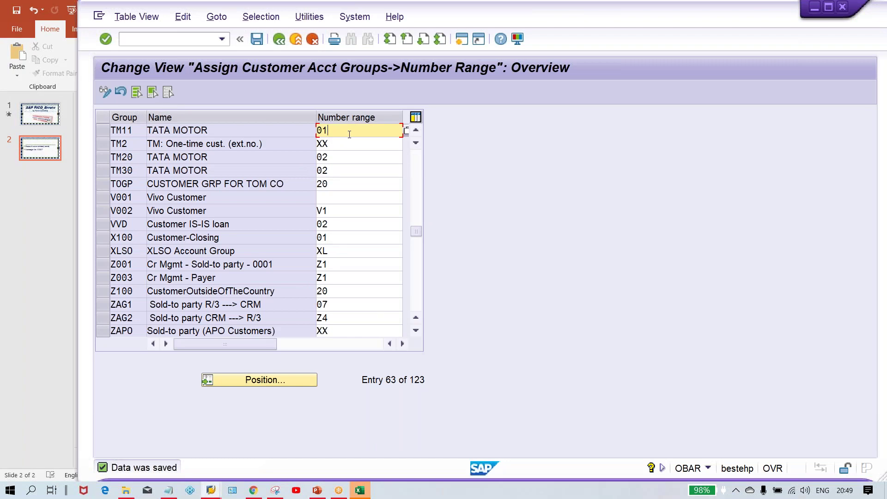
Start customer creation with transaction XD01 using account group TM11 and company code TM11
click(198, 40)
text(/NXD)
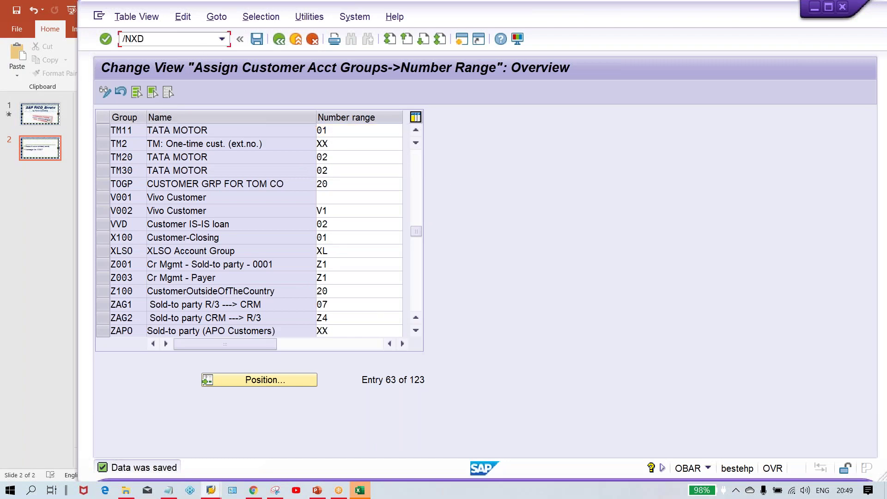
text(01)
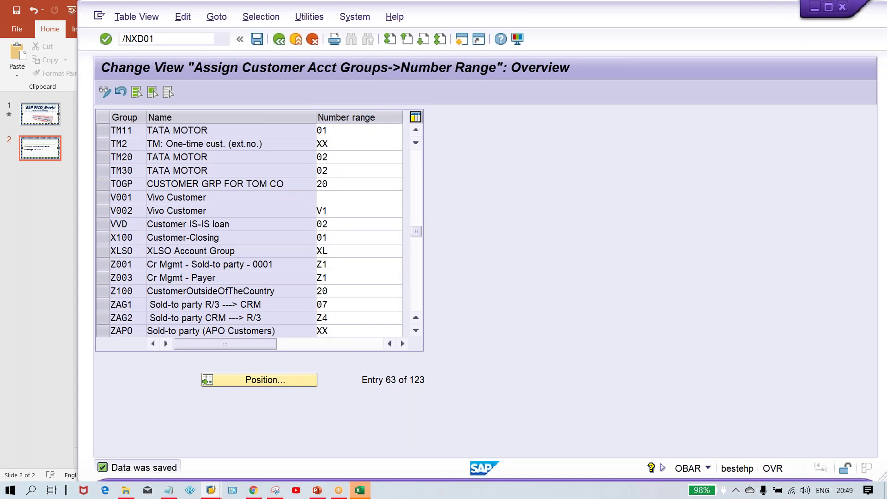
key(Return)
click(218, 139)
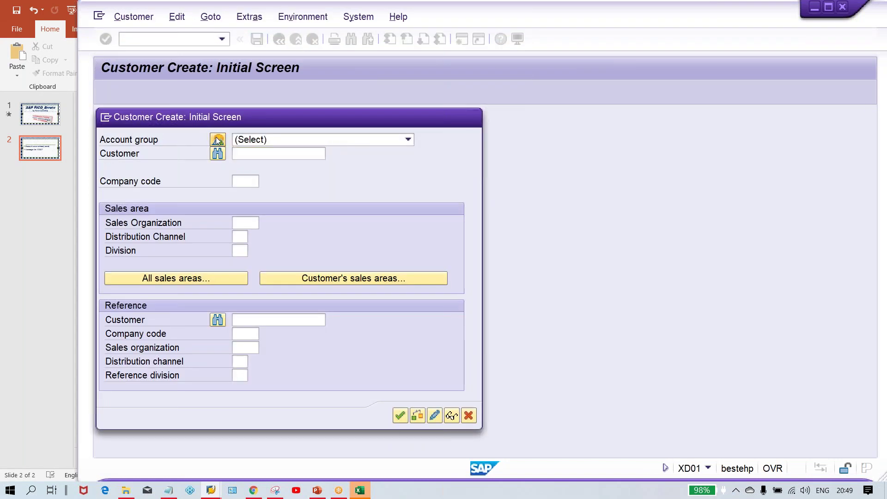
text(TM11)
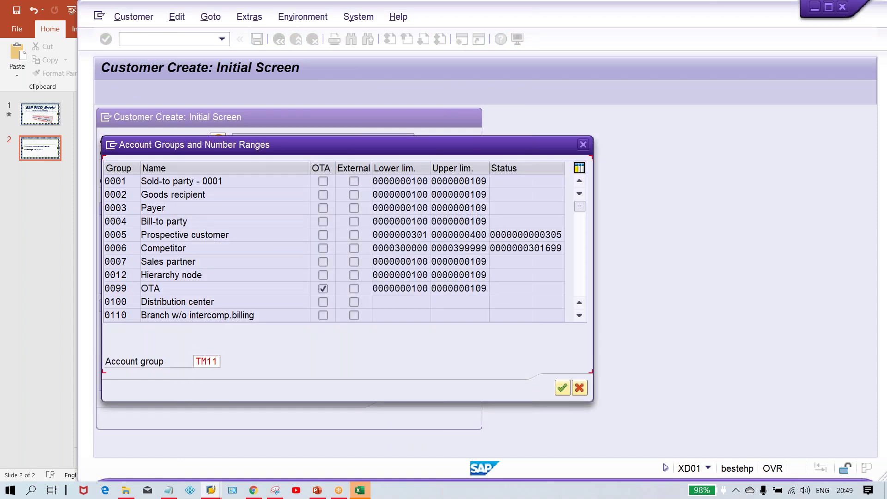
key(Return)
double_click(291, 181)
click(247, 185)
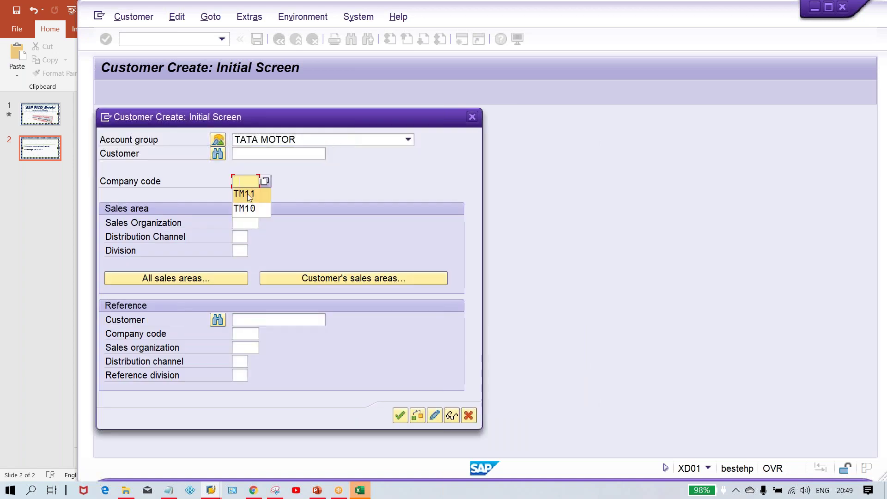
key(Return)
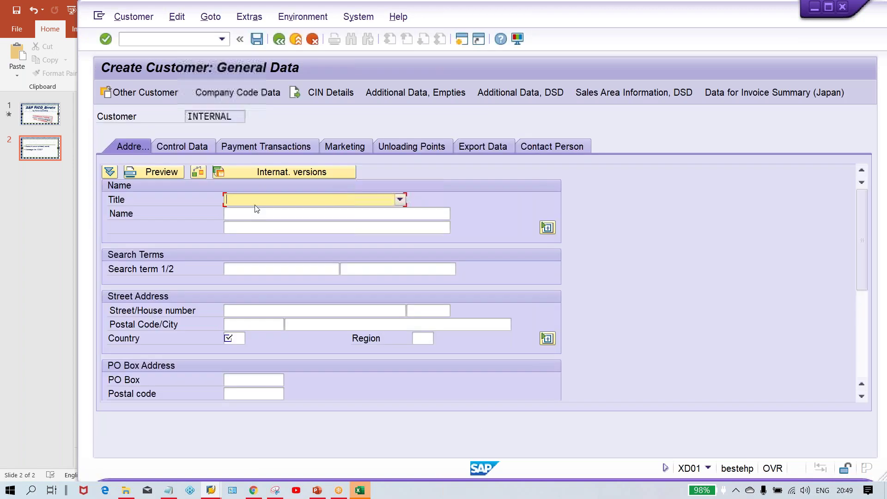
Enter the customer name CUSTOMER_TEST1 and country IN in the address data and run the duplicate check
click(256, 209)
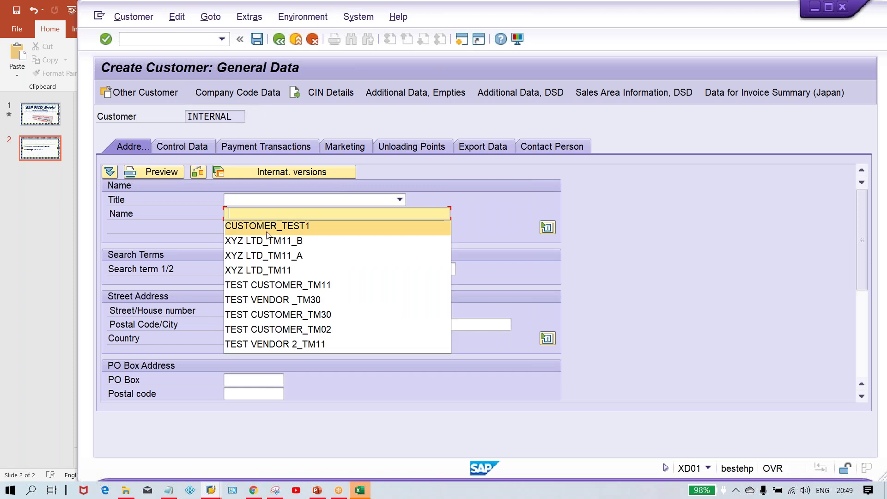
key(Down)
key(Return)
click(234, 342)
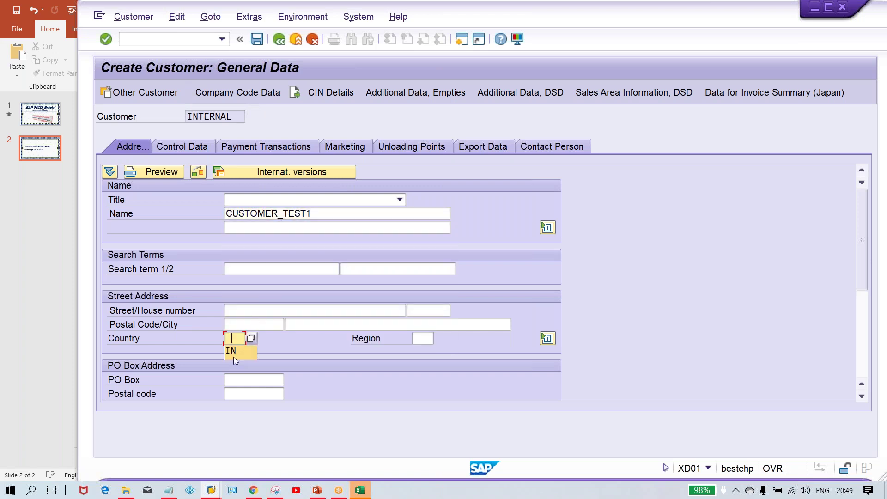
key(Return)
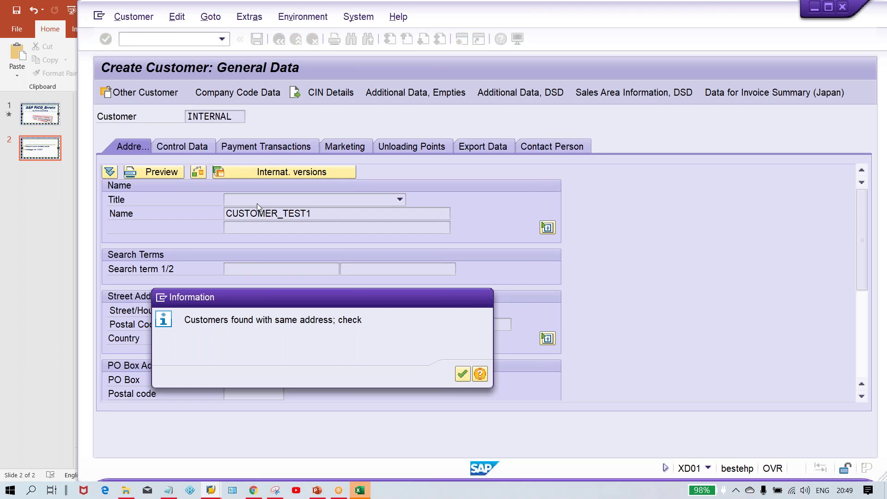
key(Return)
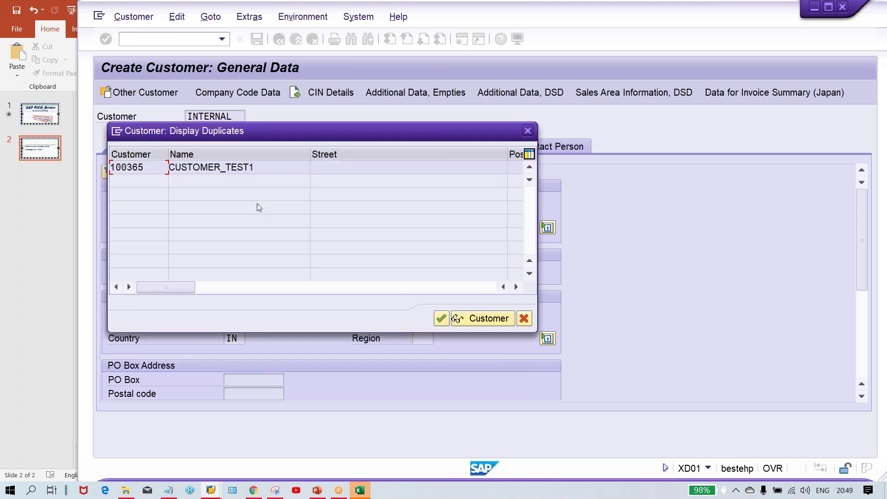
Dismiss the duplicates list and change the customer name to CUSTOMER_TEST2
click(524, 318)
click(341, 214)
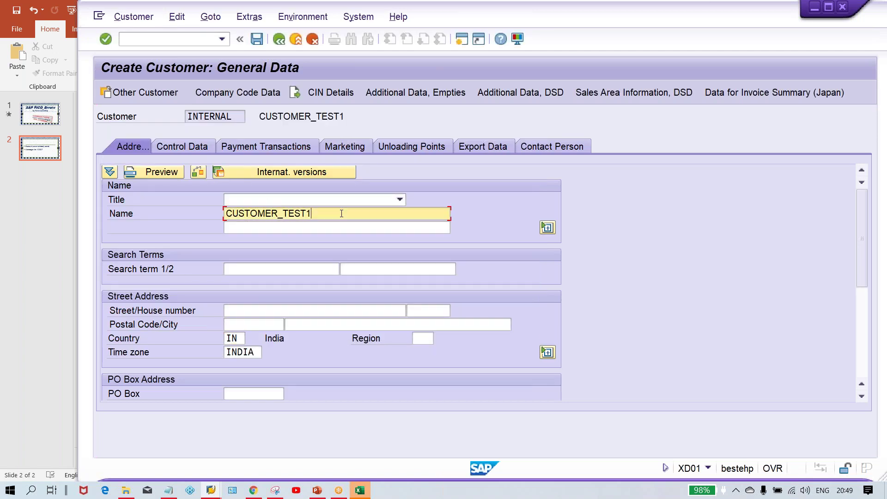
key(BackSpace)
text(2)
Fill in the reconciliation account in the company code data and try to save the new customer
click(232, 94)
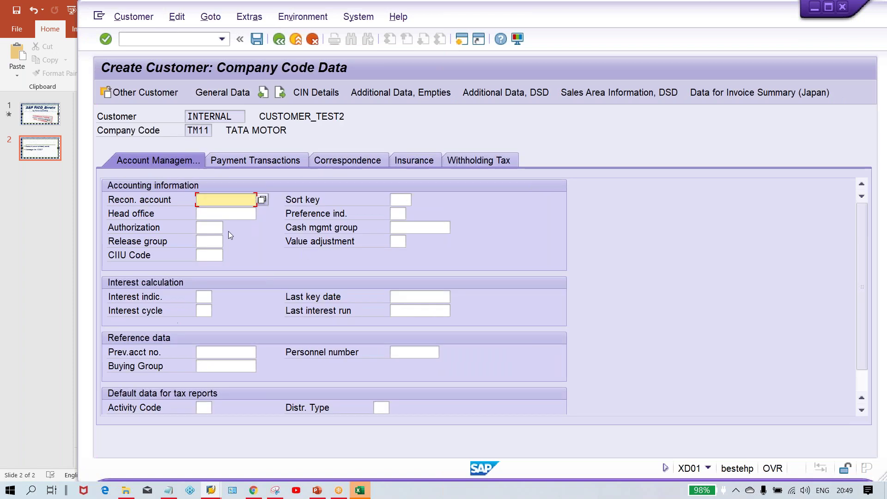
key(BackSpace)
key(Return)
key(ctrl+s)
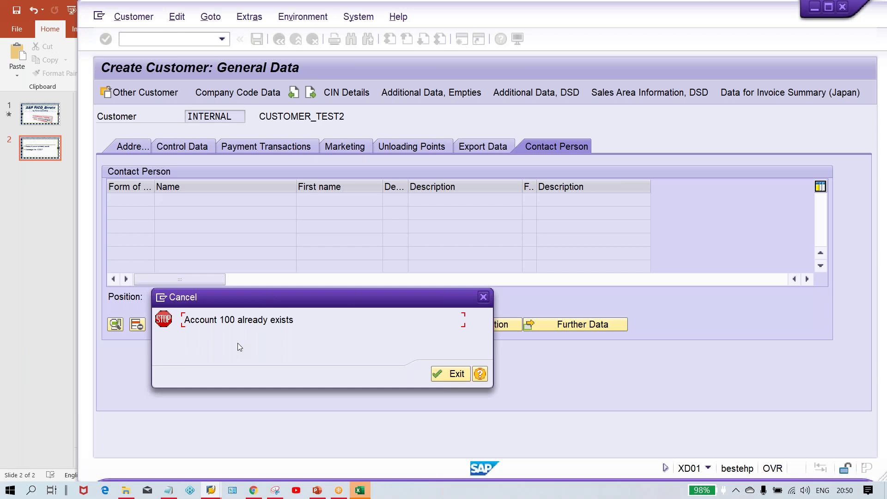
Dismiss the account error and review interval 01 in the customer number range session
key(Return)
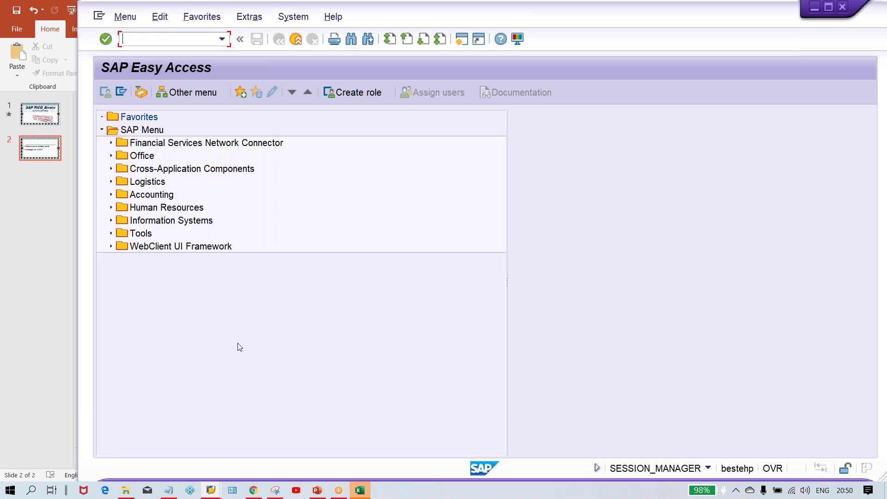
key(alt+Tab)
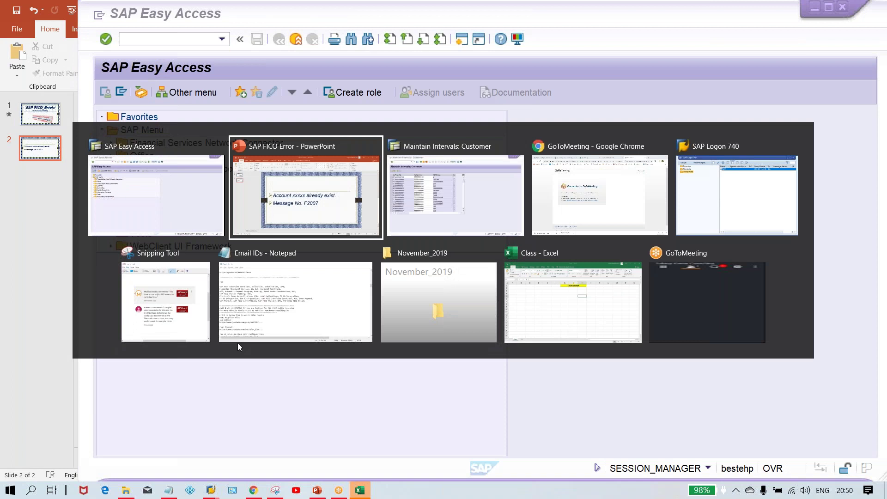
key(alt+Tab)
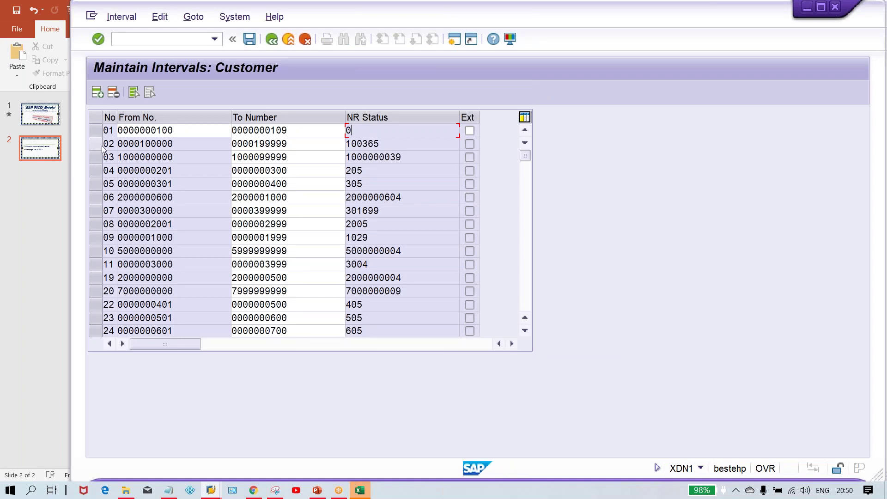
key(alt+Tab)
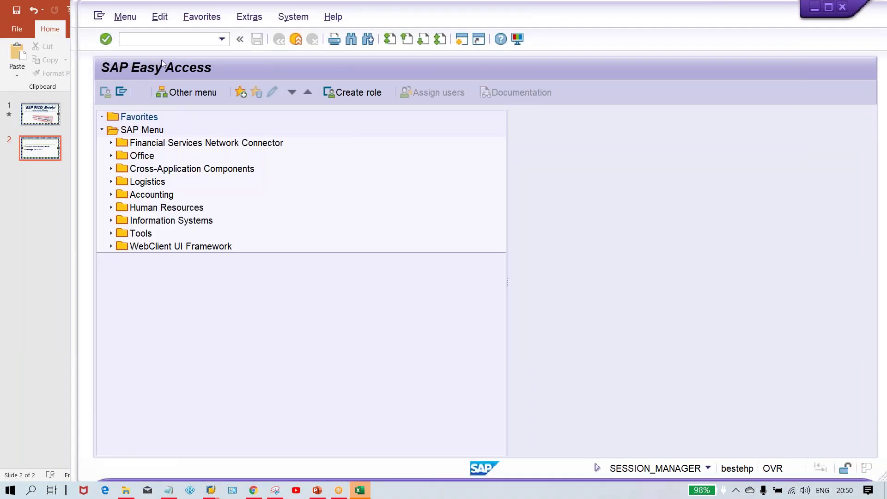
Open transaction OBAR and position the number range assignment list on account group TM11
text(/N)
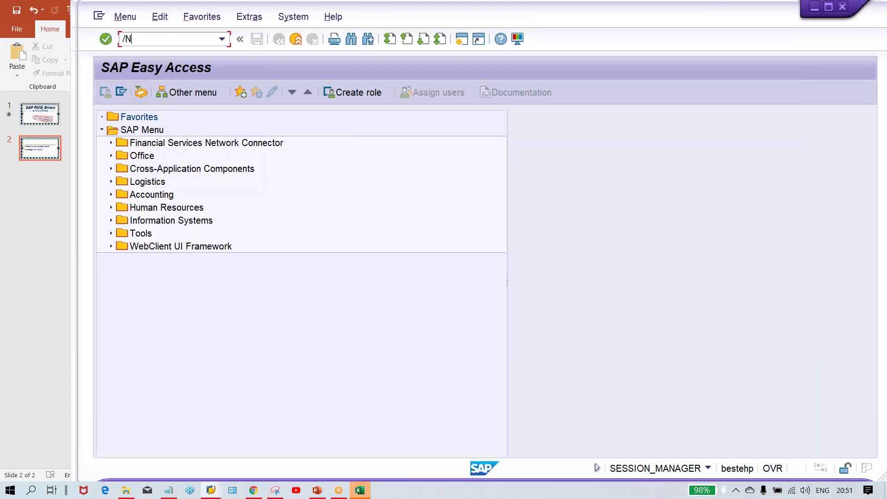
text(OBAR)
key(Return)
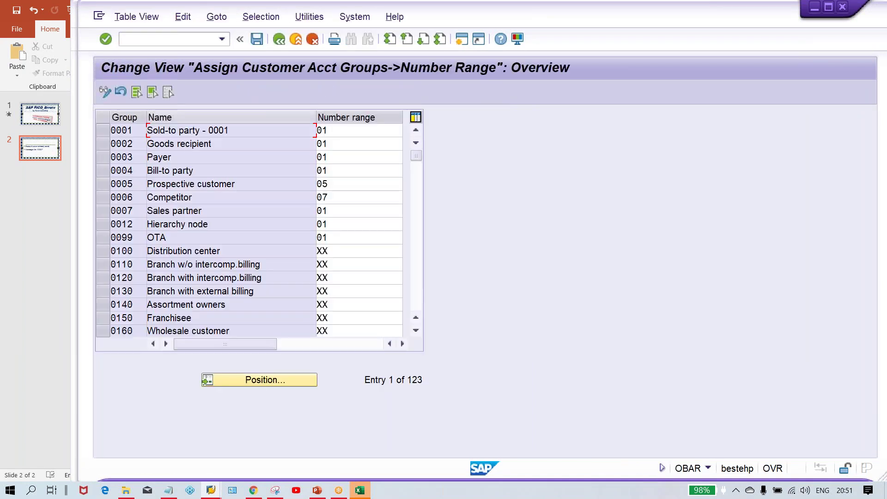
click(262, 382)
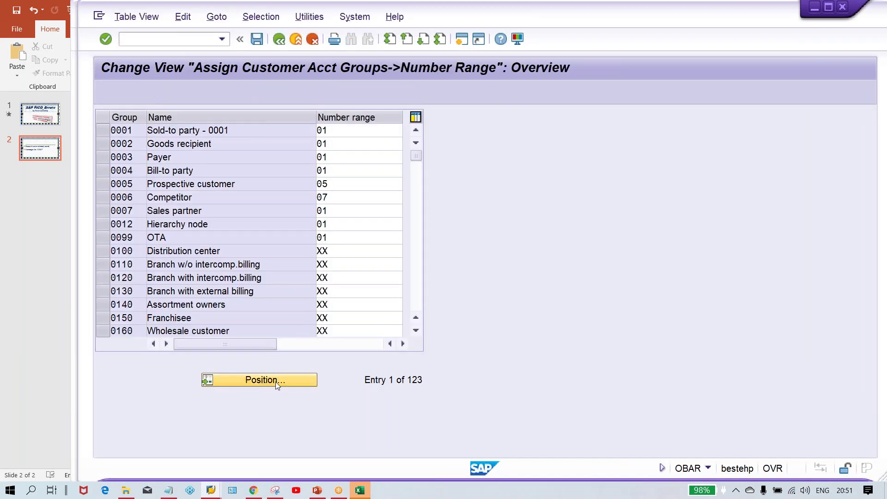
text(TM)
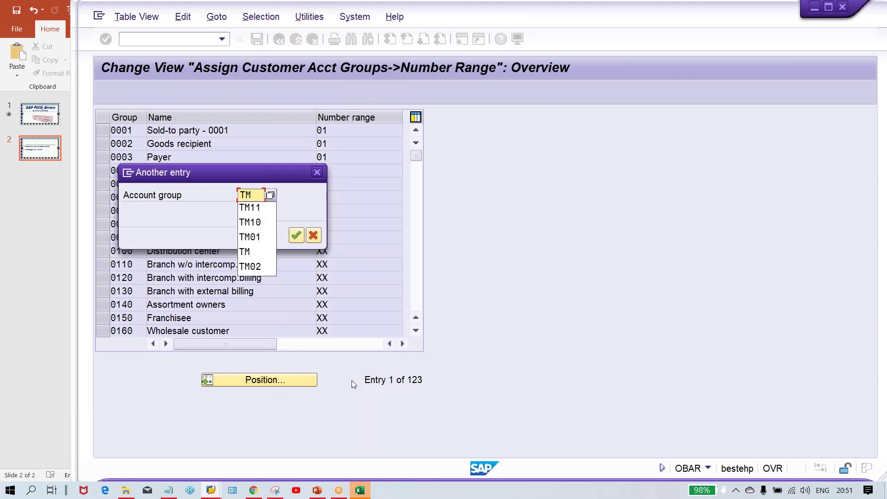
text(11)
key(Return)
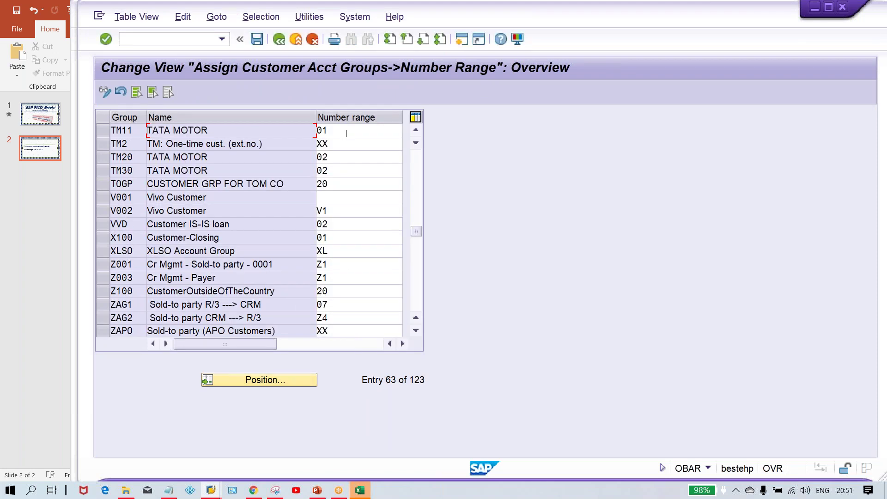
Assign number range 02 to account group TM11 and save it under customizing request MAHK900108
click(346, 133)
key(BackSpace)
text(2)
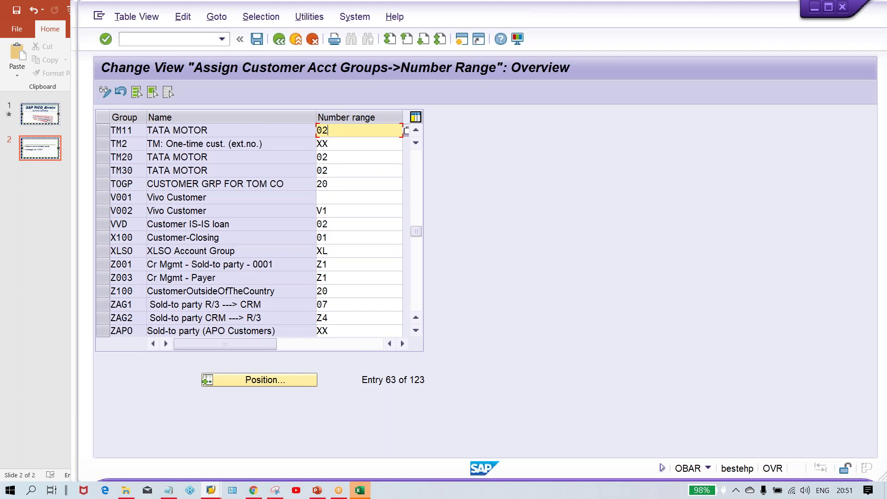
key(ctrl+s)
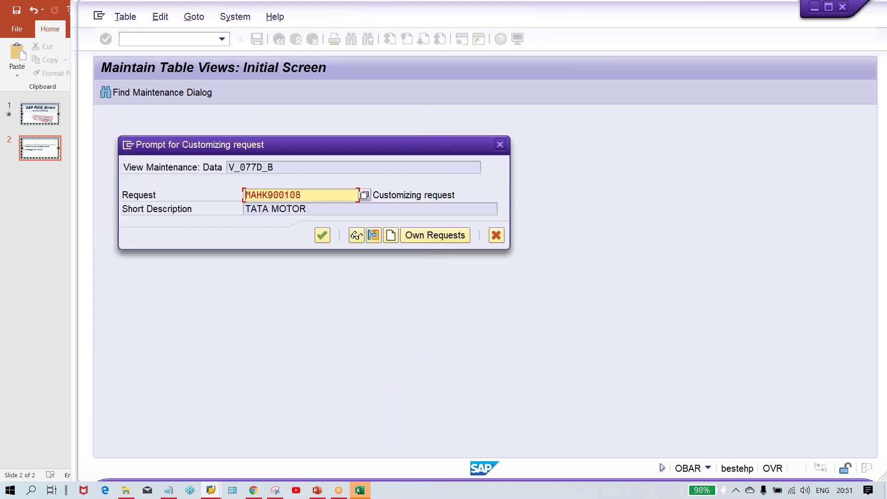
key(Return)
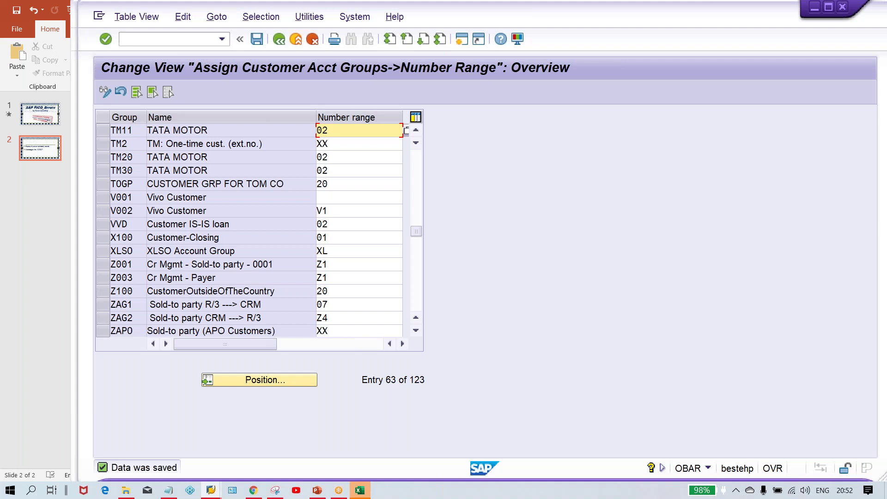
Set the number range of account group TM11 to 01 and save the assignment
key(BackSpace)
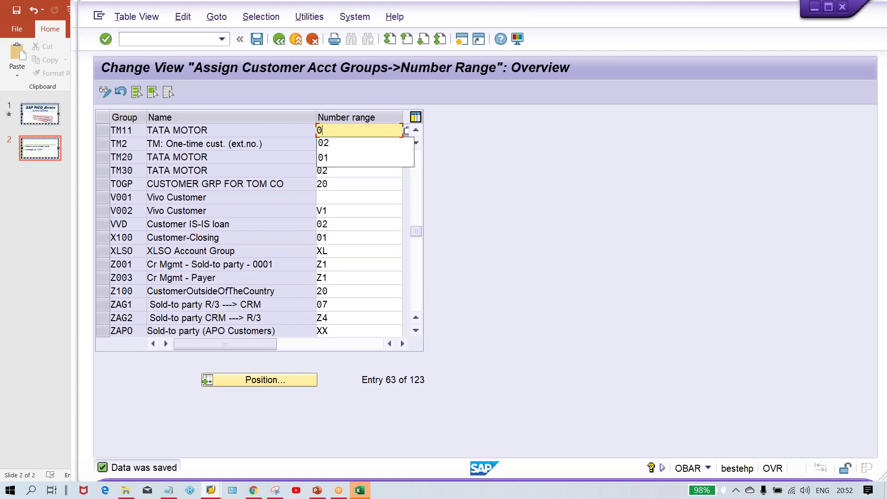
text(1)
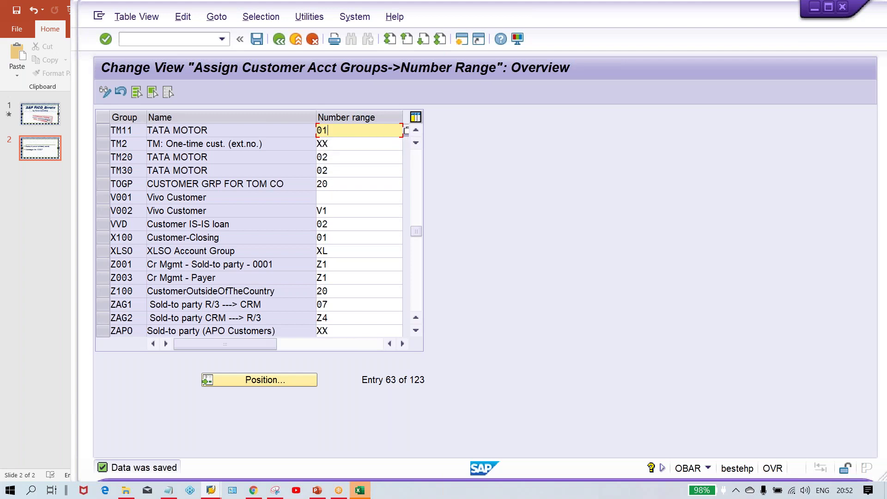
key(ctrl+s)
Switch to the customer intervals session and check the From and To numbers of interval 01
key(alt+Tab)
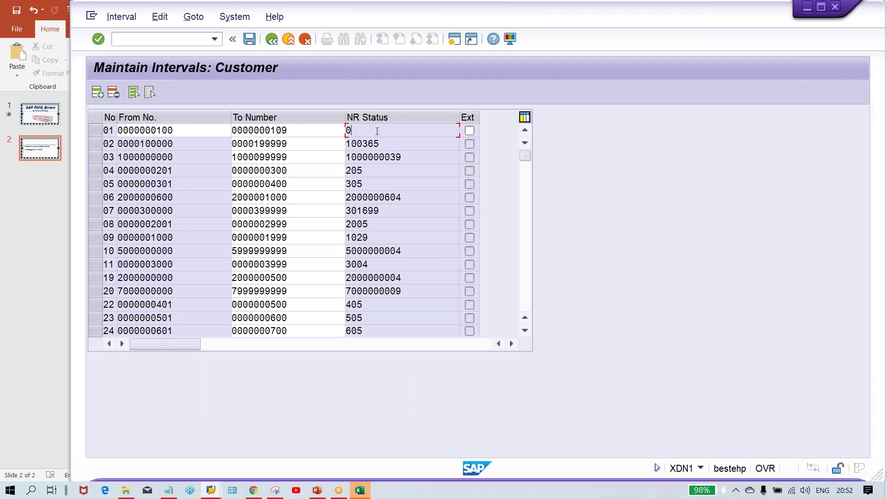
click(209, 133)
click(304, 131)
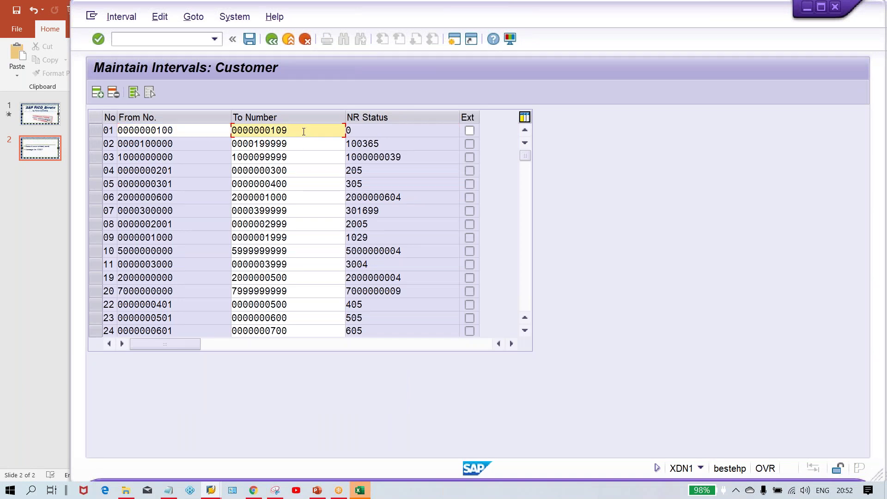
Open a new SAP session and bring up the selection screen for table KNA1 in transaction SE16
click(454, 40)
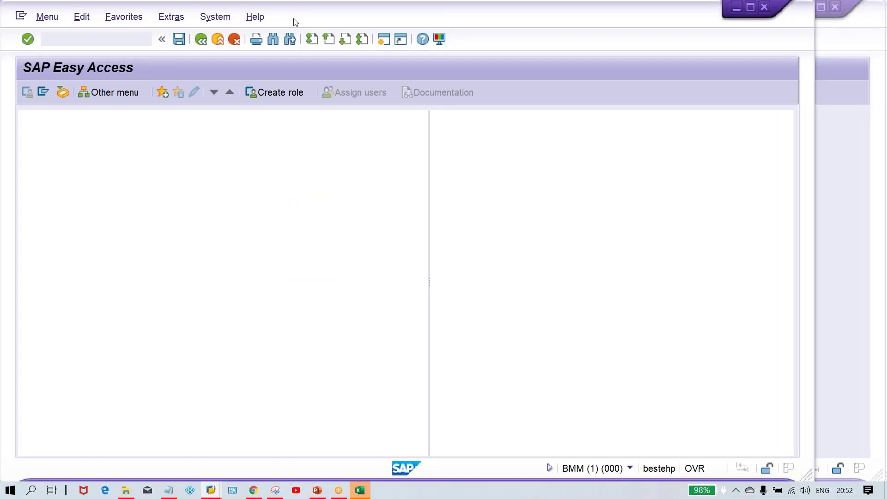
drag(296, 22, 366, 24)
click(191, 40)
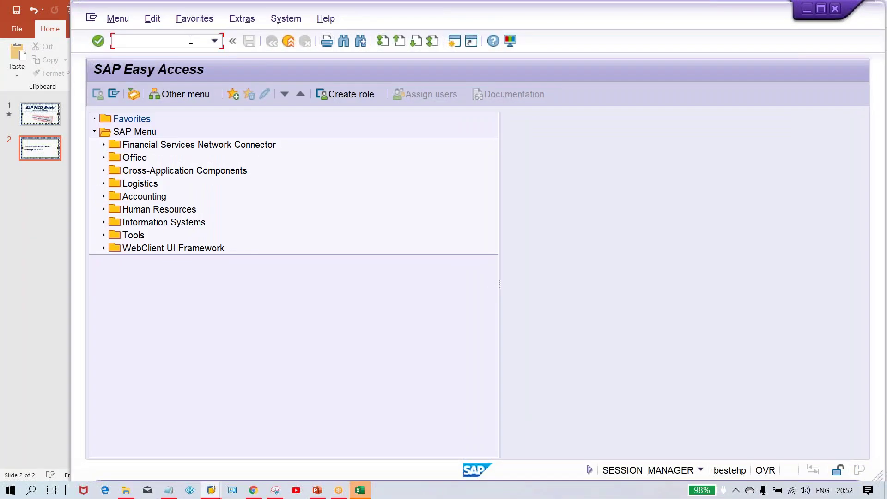
text(SE16)
key(Return)
key(ctrl+a)
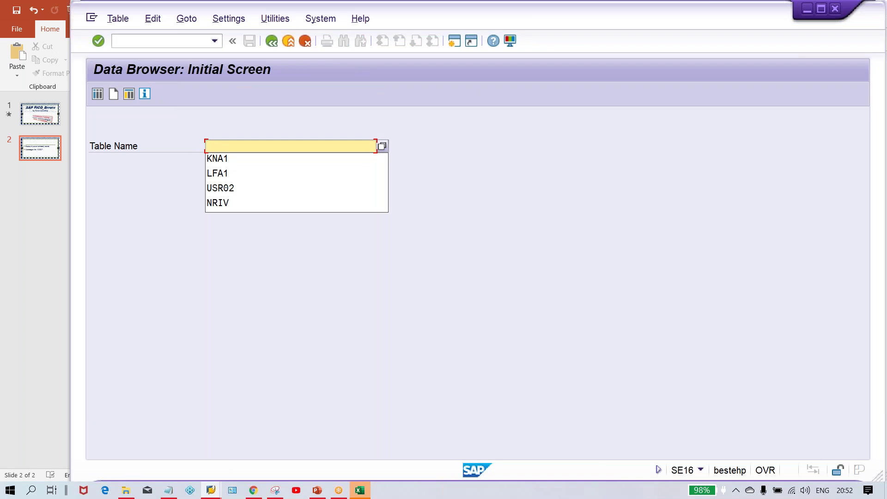
key(Down)
key(Return)
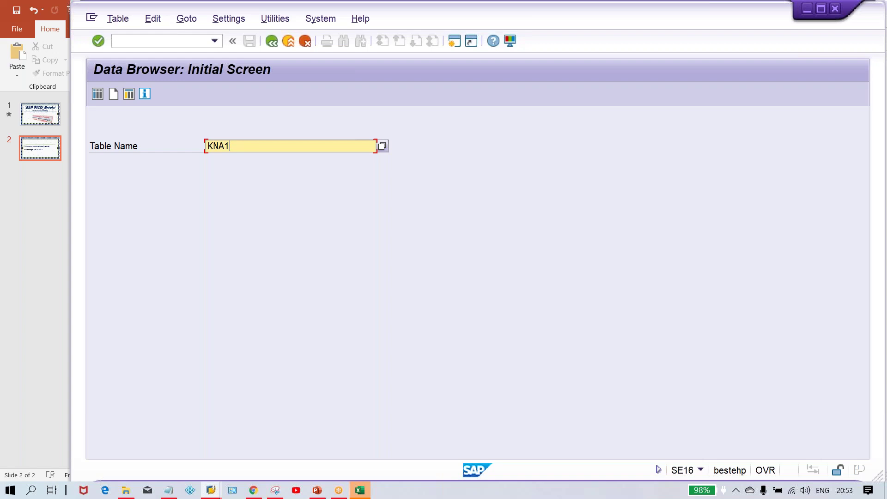
key(Return)
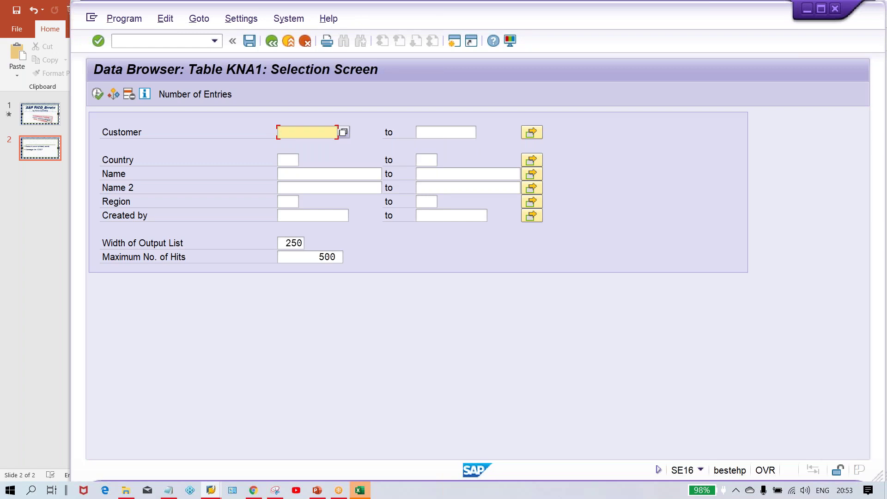
List the KNA1 entries within the limits of number range interval 01, selecting customers from 100 to 109
text(100)
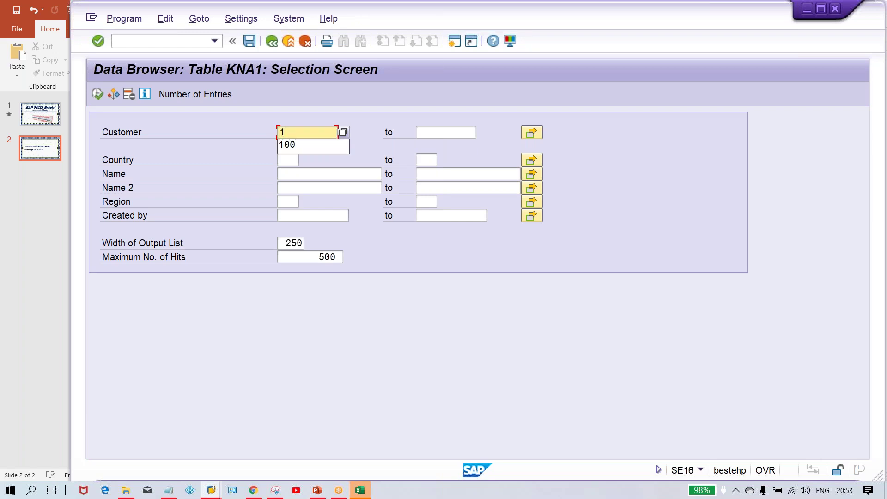
click(446, 132)
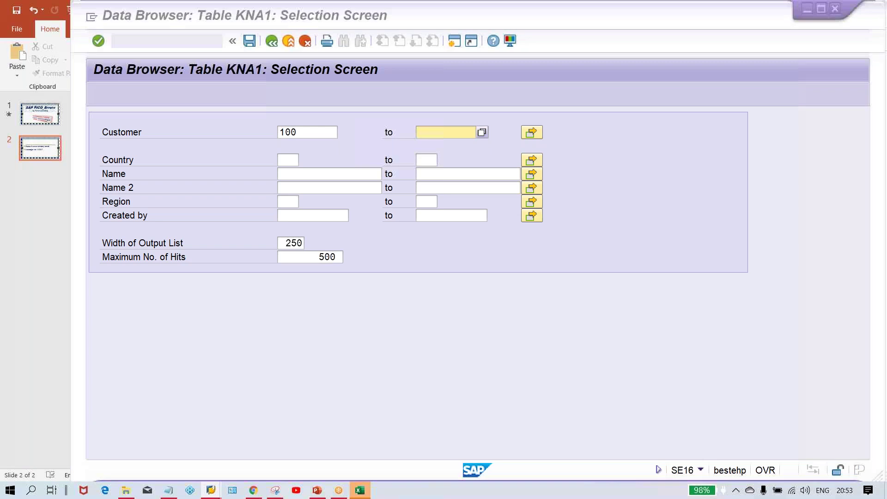
key(alt+Tab)
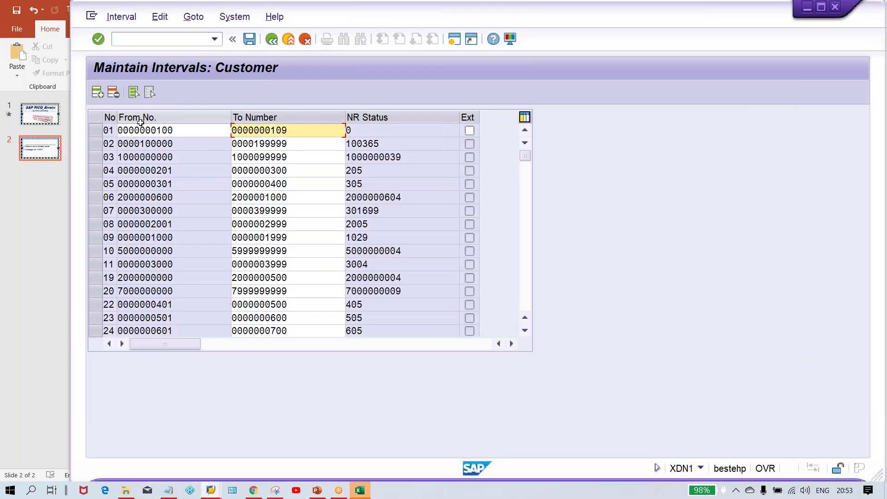
click(190, 130)
click(310, 131)
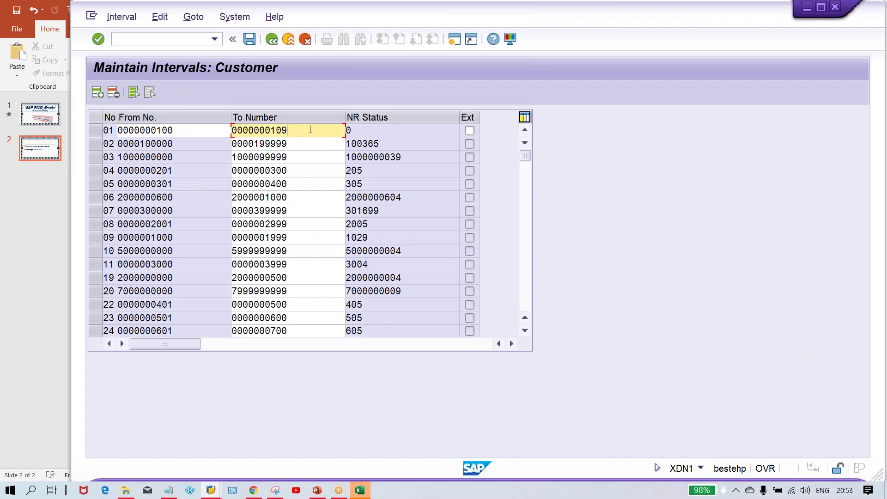
key(alt+Tab)
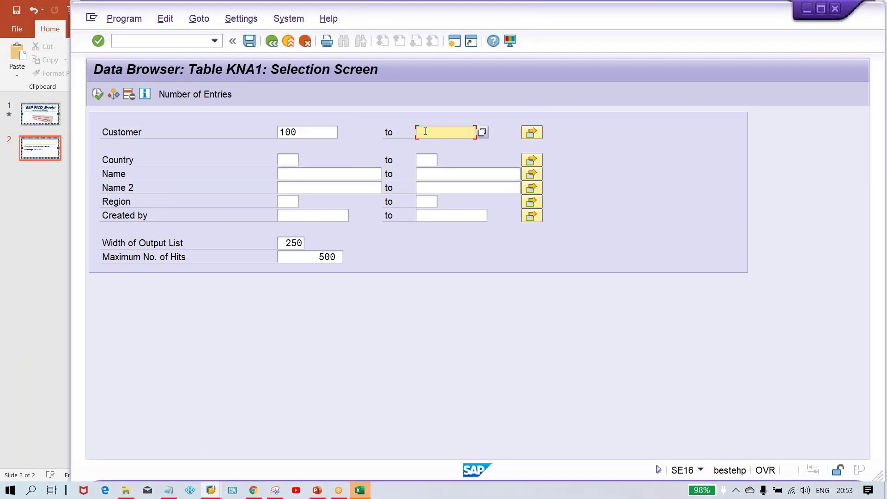
text(109)
click(99, 96)
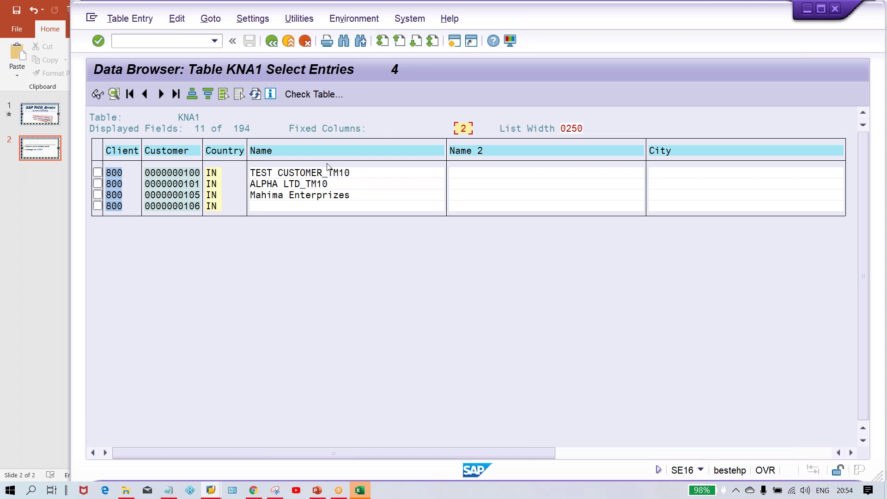
Open the customer number range status for editing and compare interval 01 with the customer numbers used in the KNA1 list
key(alt+Tab)
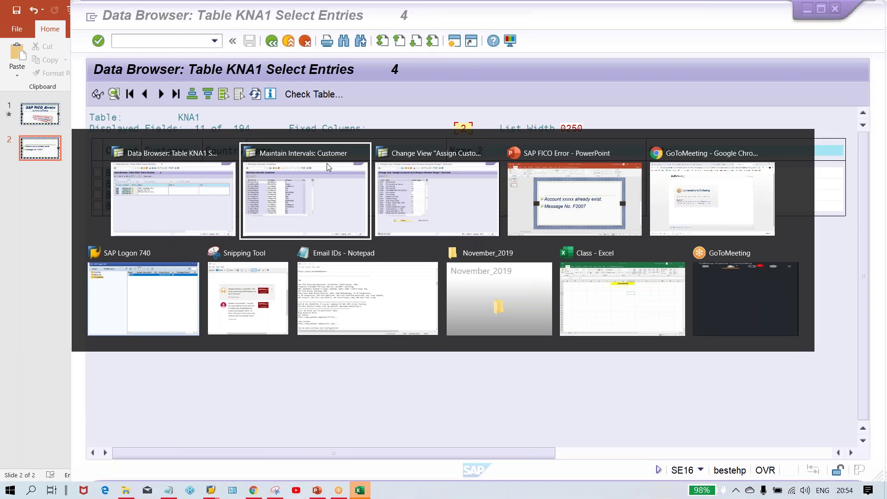
click(271, 39)
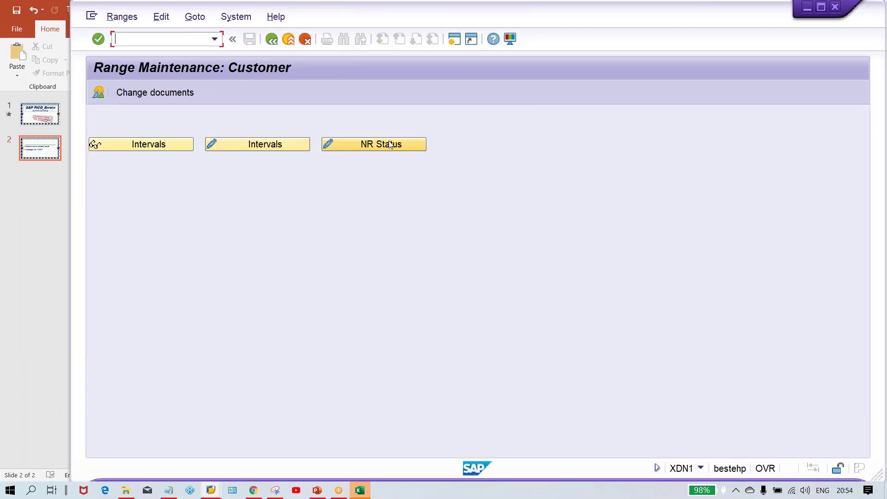
click(402, 144)
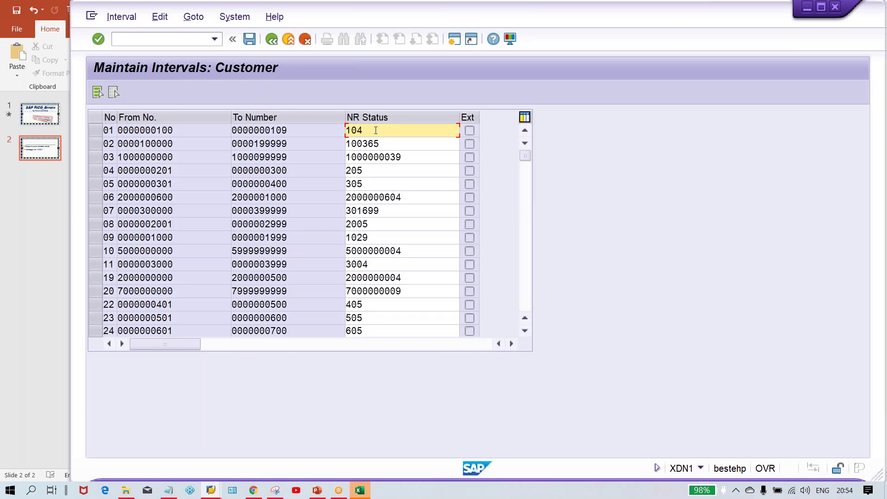
key(alt+Tab)
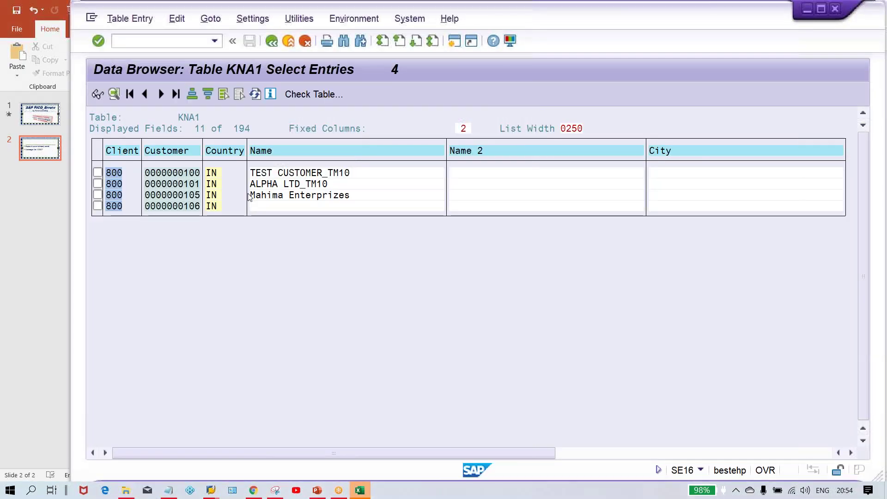
click(192, 184)
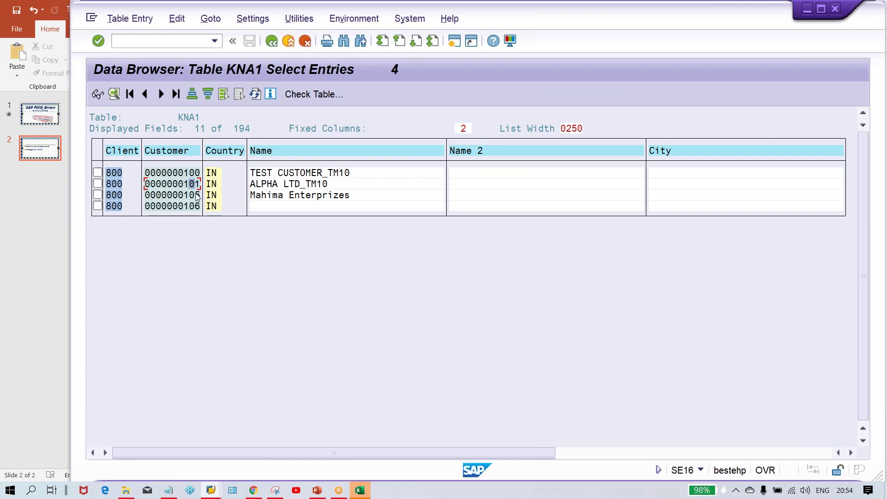
key(alt+Tab)
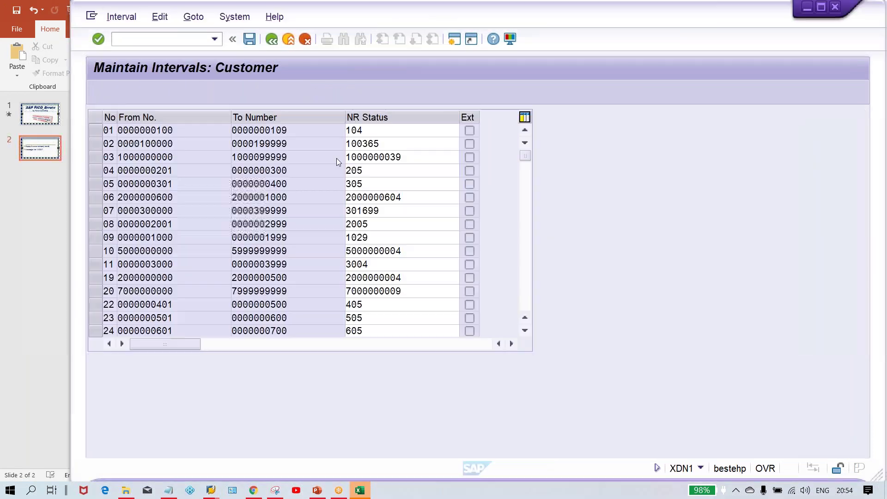
Set the NR status of interval 01 to 101 and save the change despite the lower number level
key(BackSpace)
text(1)
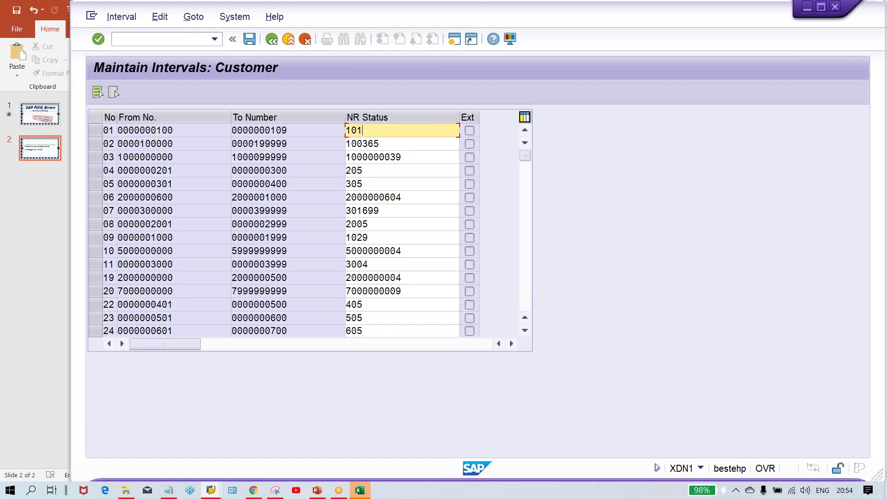
key(Return)
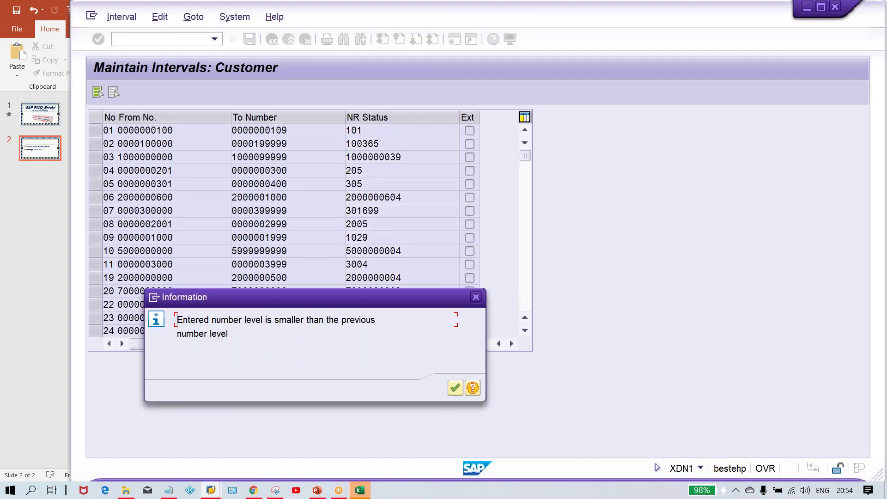
key(Return)
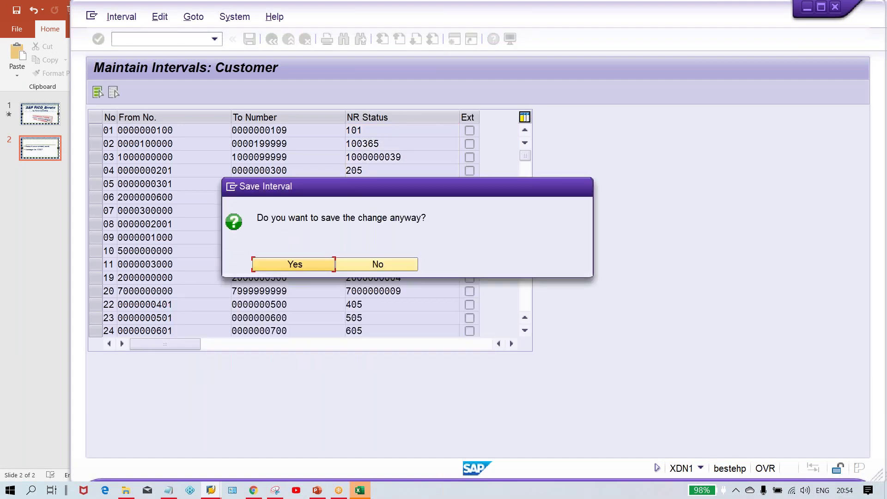
key(Return)
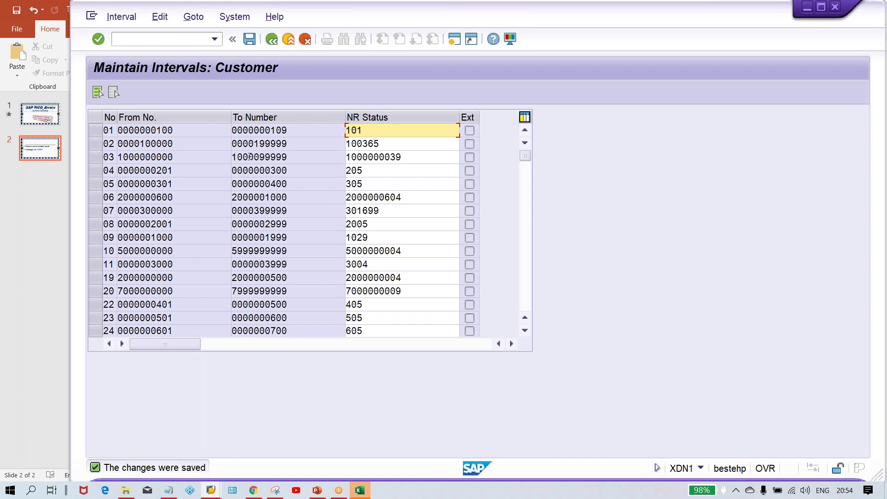
Return to customer range maintenance and open the intervals to check the NR status of interval 01
click(272, 39)
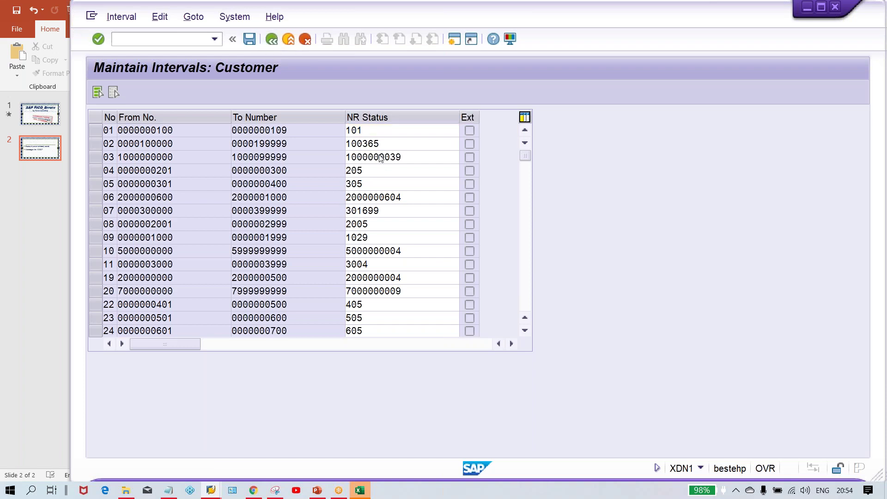
click(250, 147)
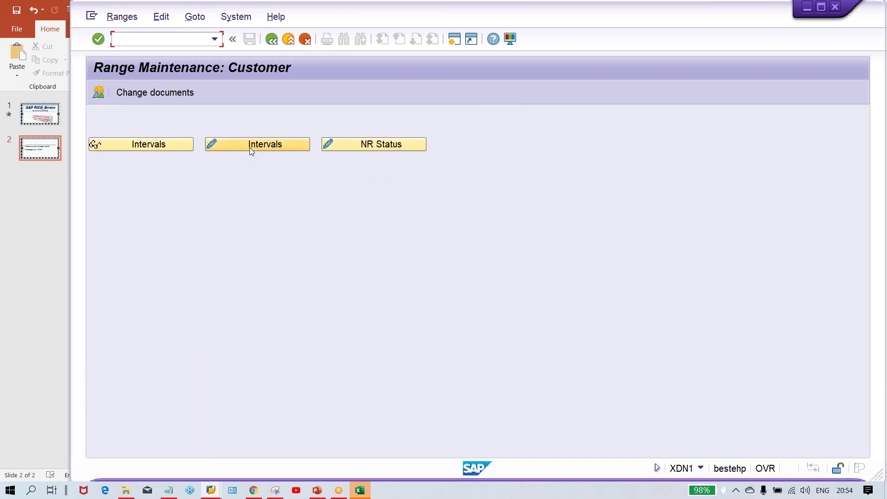
click(399, 127)
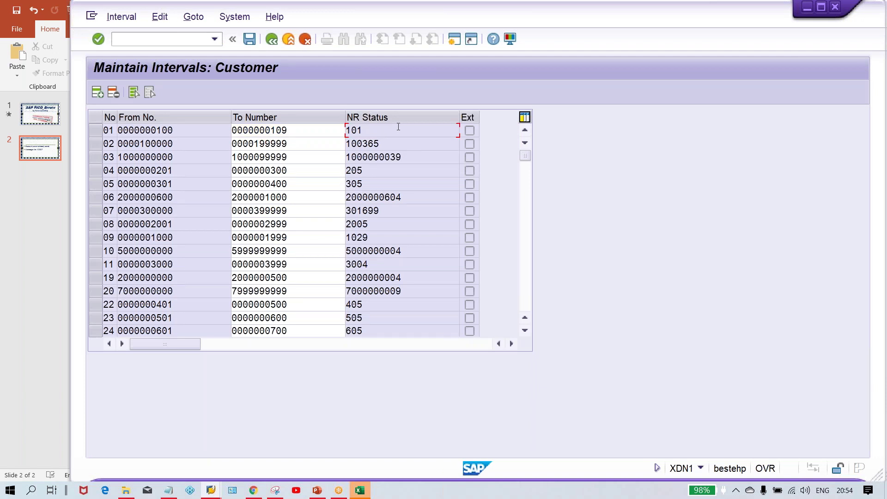
Switch to the KNA1 data browser session and start customer creation there with transaction XD01
click(211, 491)
click(369, 450)
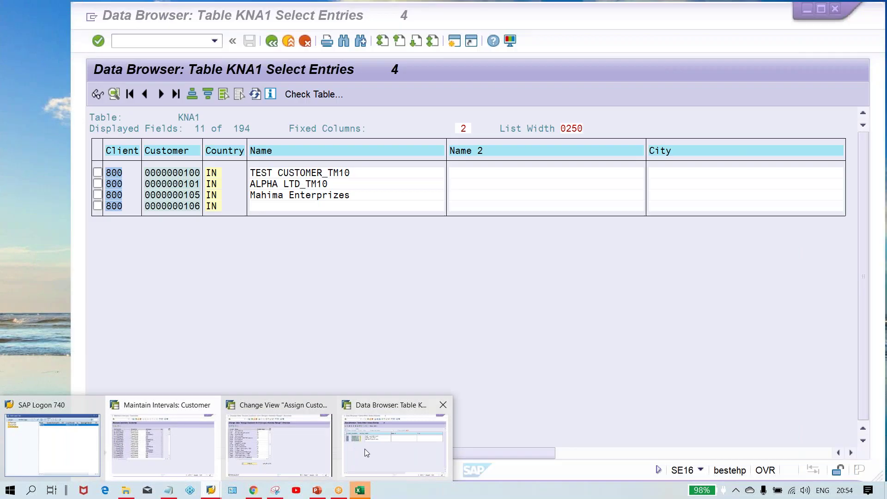
click(365, 448)
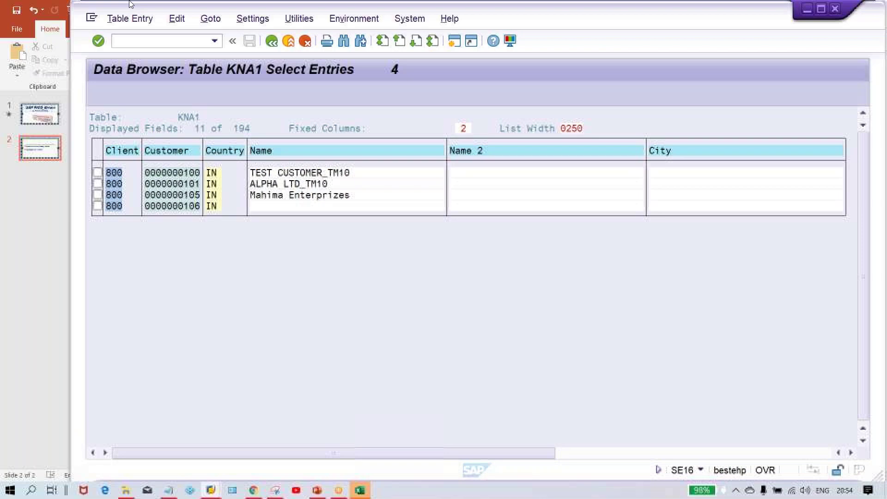
click(143, 43)
text(/N)
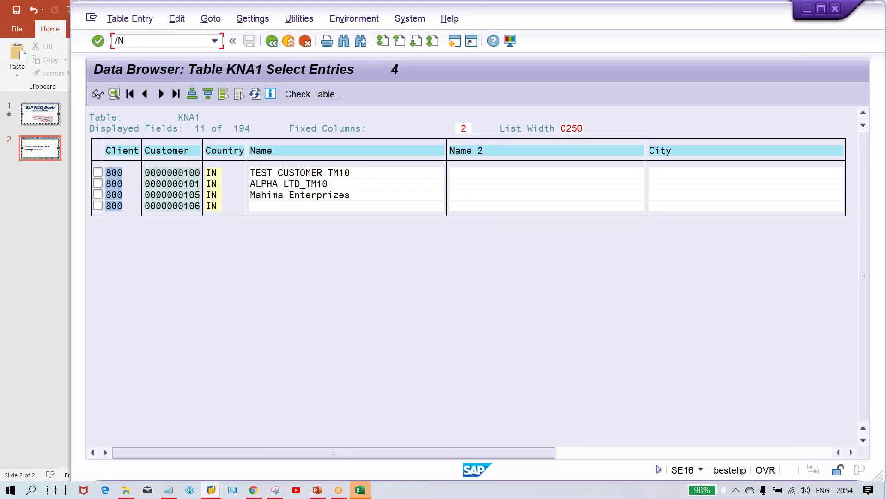
text(XD01)
key(Return)
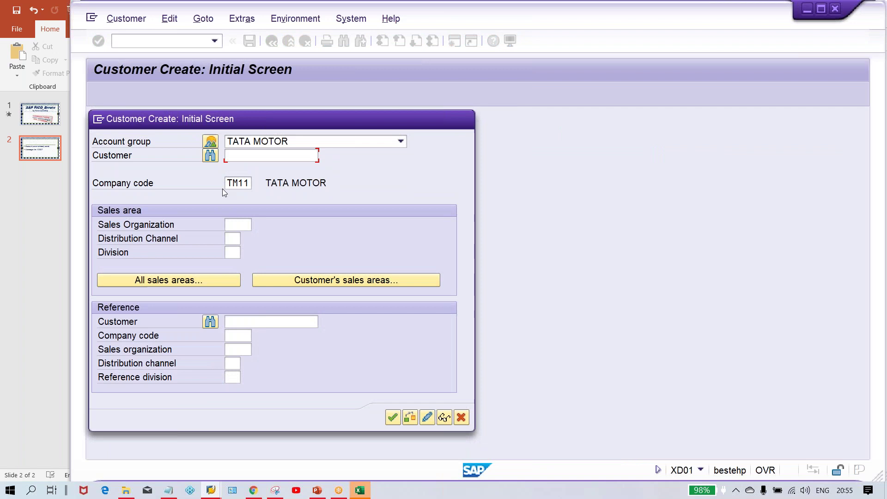
Accept account group TATA MOTOR and company code TM11, and enter the name CUSTOMER_TEST2 and country IN in the general data
key(Return)
click(271, 215)
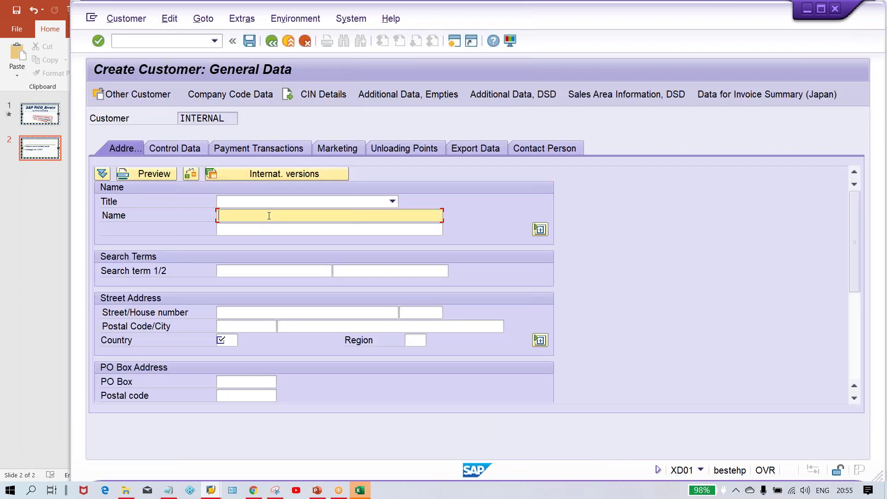
click(265, 228)
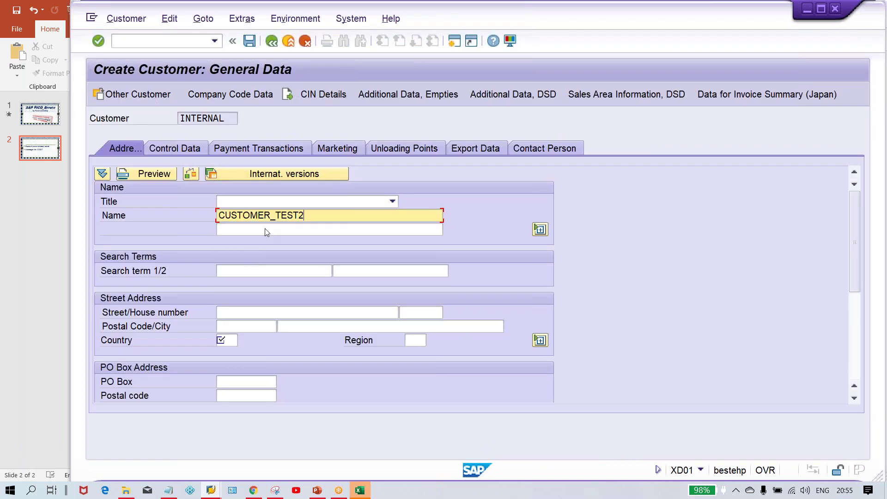
click(221, 341)
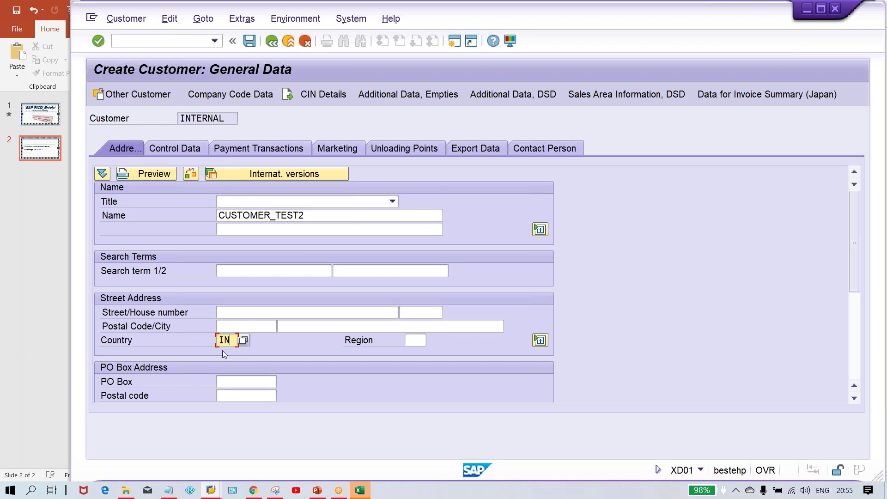
Enter reconciliation account 1005 in the company code data and save the new customer
click(231, 93)
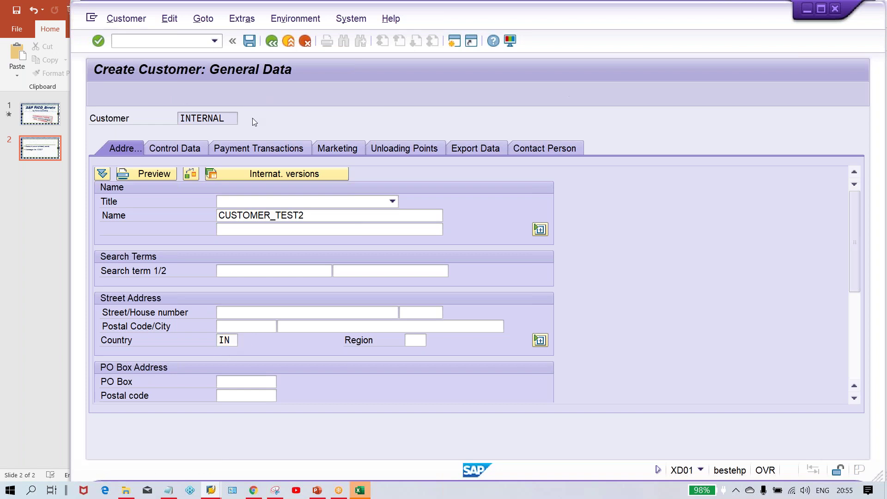
click(217, 202)
click(219, 212)
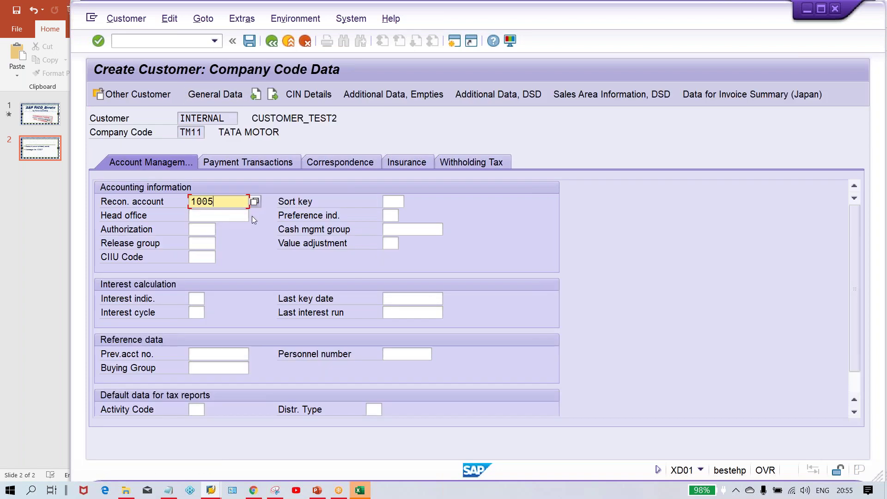
key(ctrl+s)
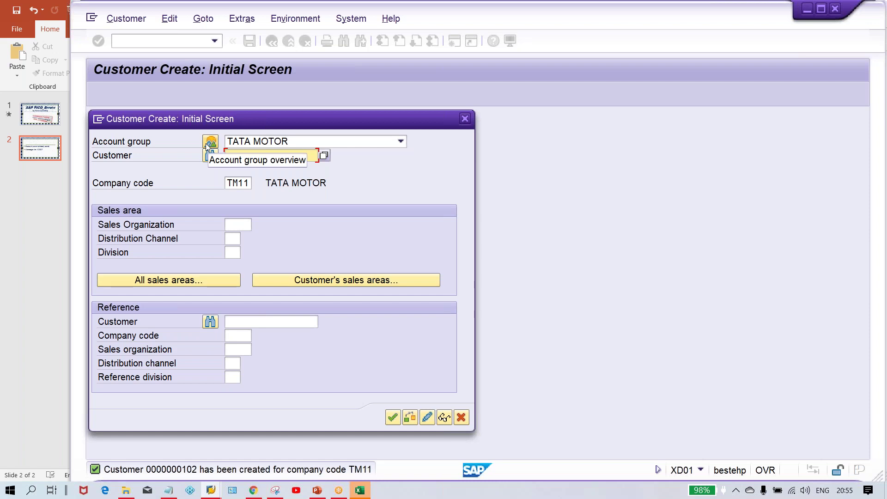
Switch to the customer intervals session and reload the intervals to check the range limits and NR status of interval 01
key(alt+Tab)
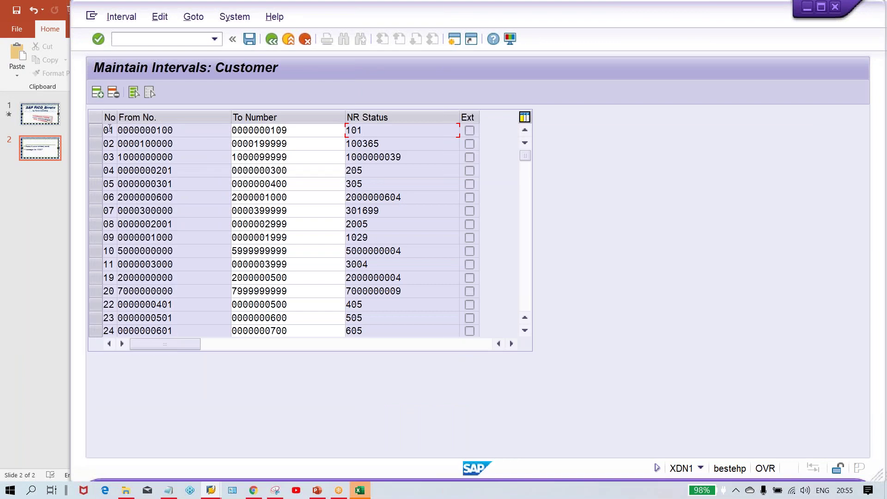
click(184, 128)
click(314, 133)
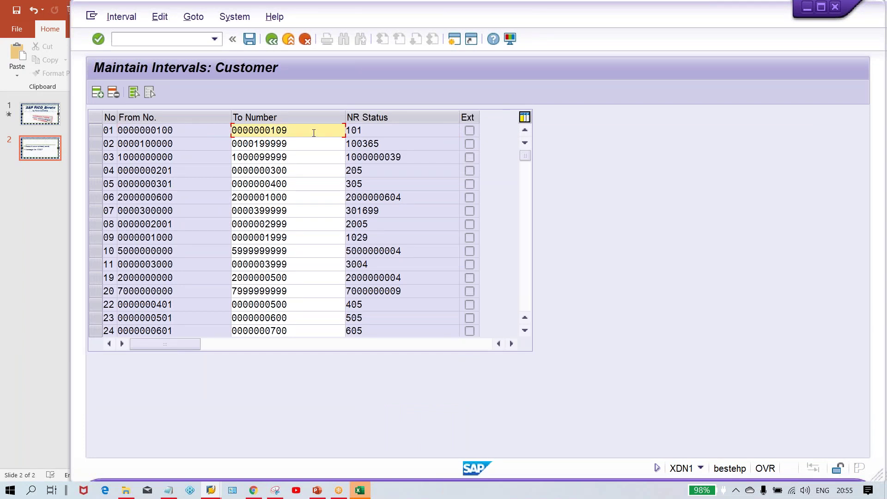
click(390, 133)
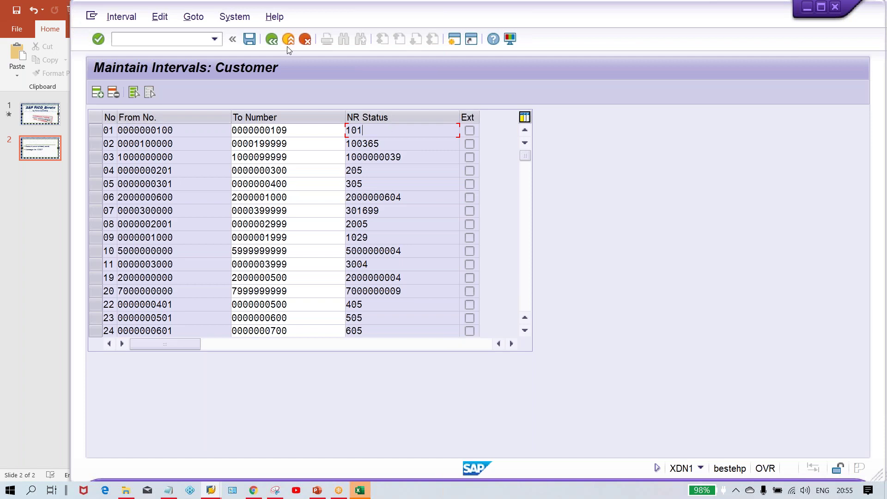
click(272, 40)
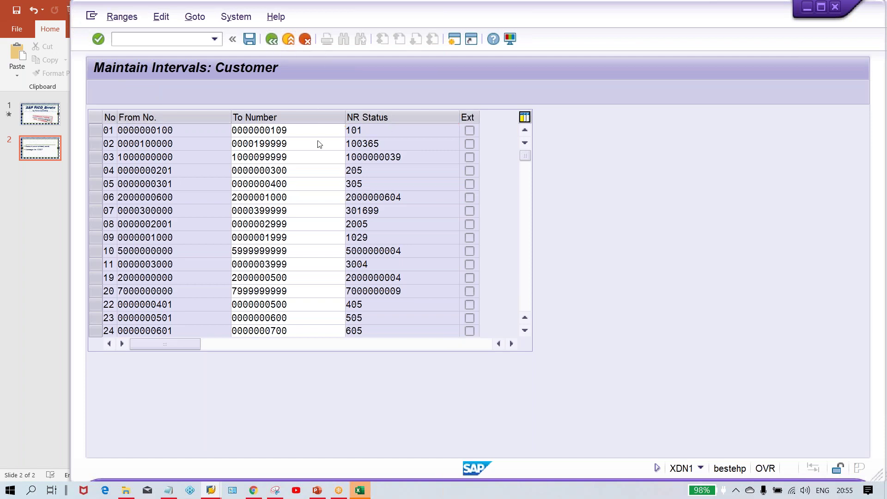
click(279, 148)
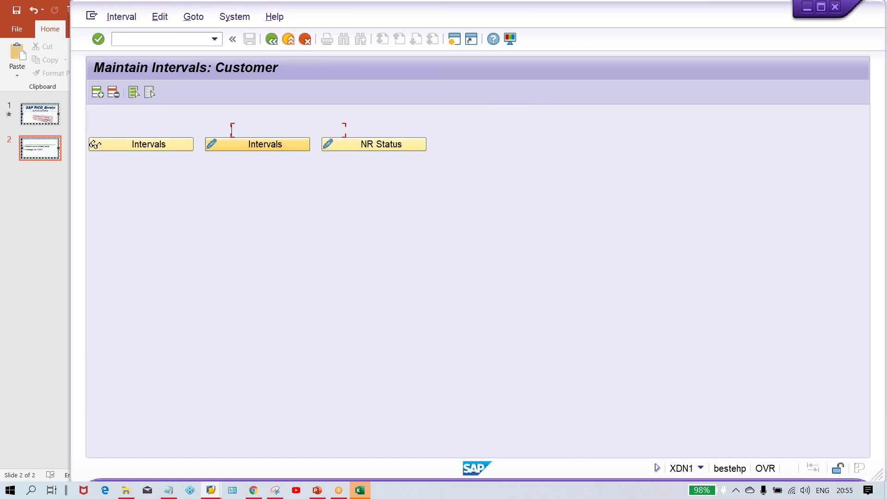
click(365, 132)
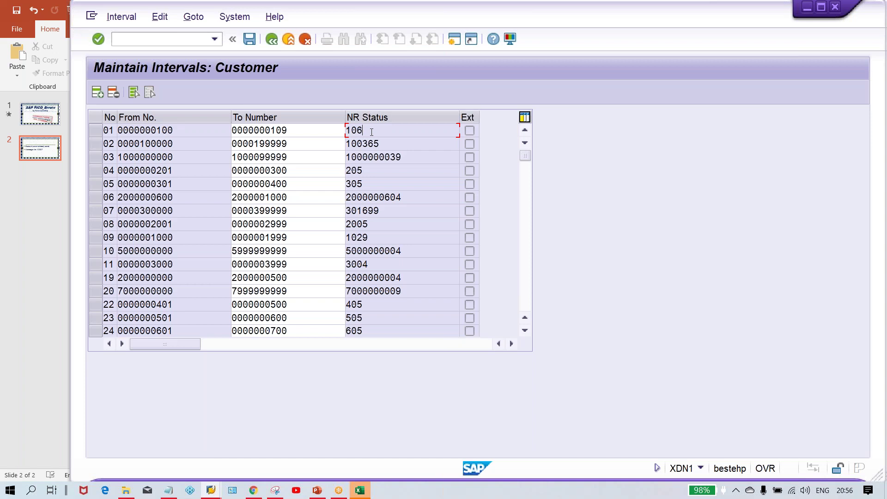
Switch to the session showing the number range assignment of the customer account groups
key(alt+Tab)
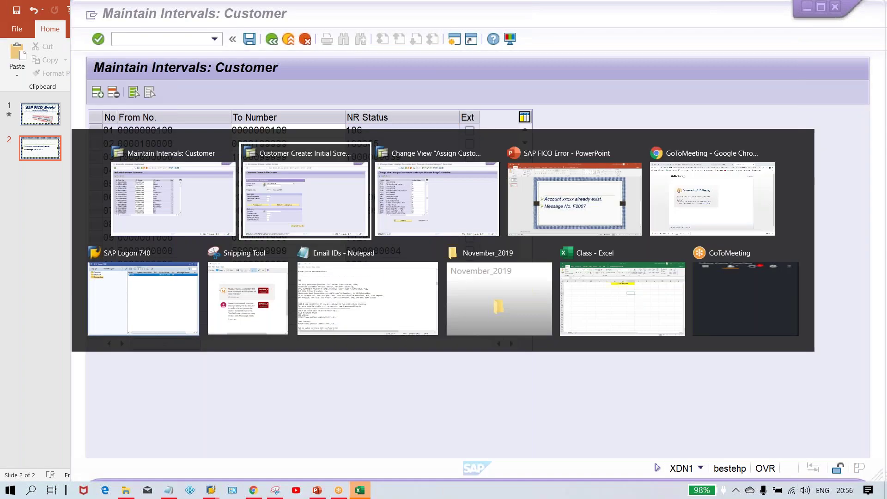
key(alt+Tab)
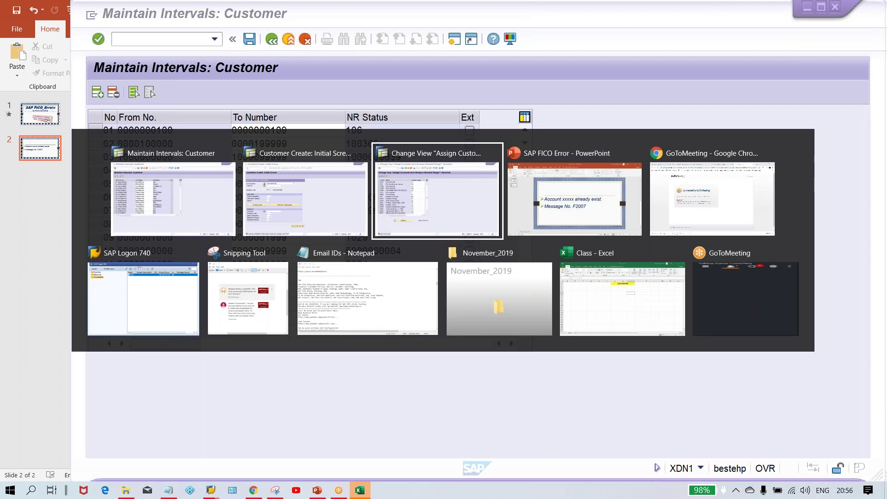
click(417, 203)
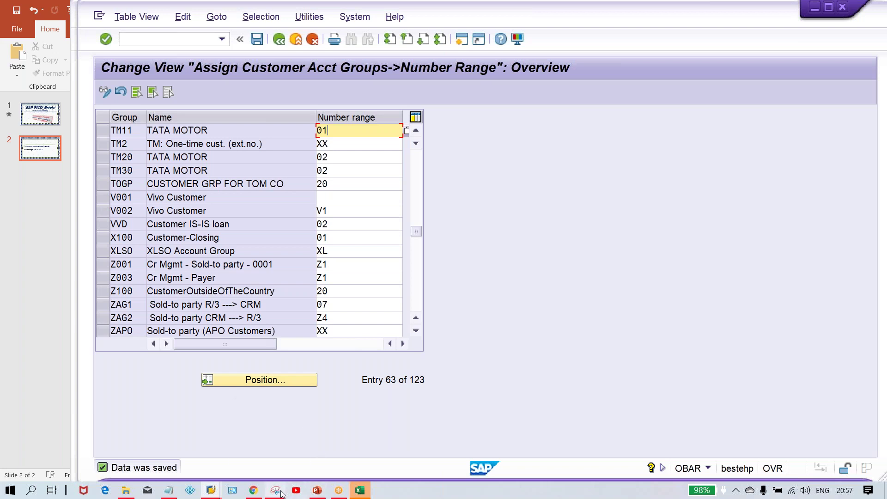
Bring up the captured viewer comments in Snipping Tool and move the window over the assignment table to read them
mouse_move(278, 494)
mouse_move(279, 461)
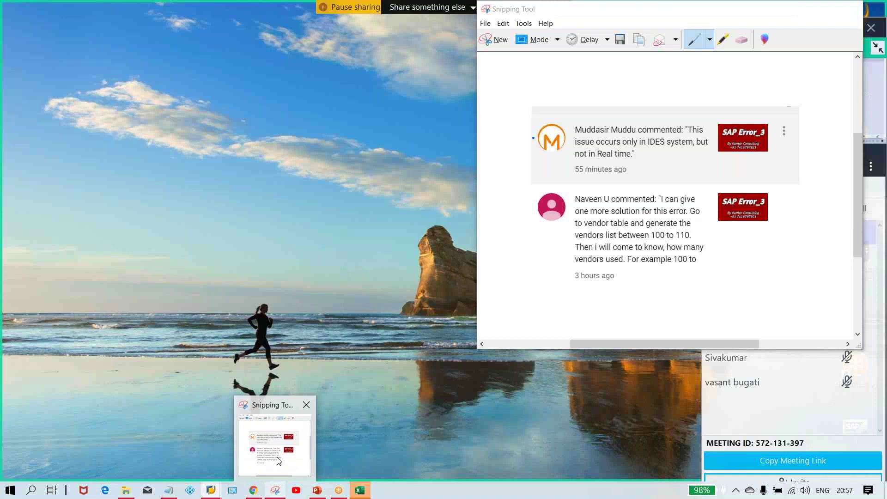
click(279, 461)
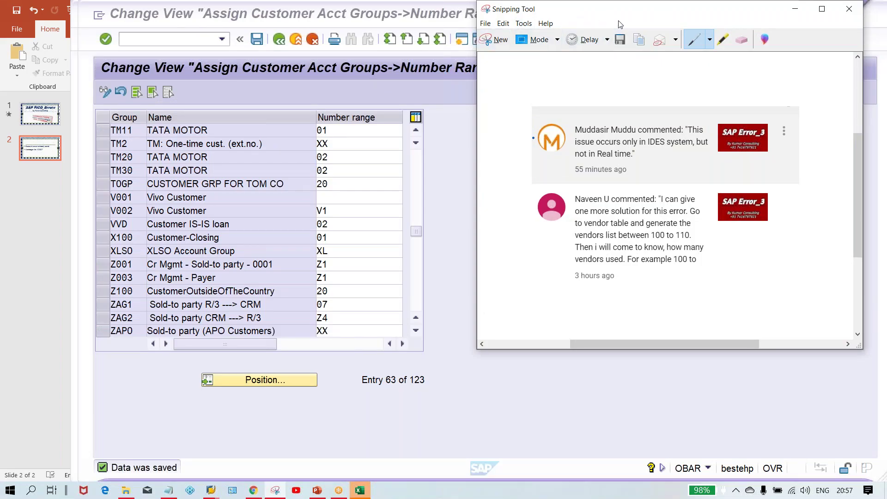
drag(622, 17, 306, 58)
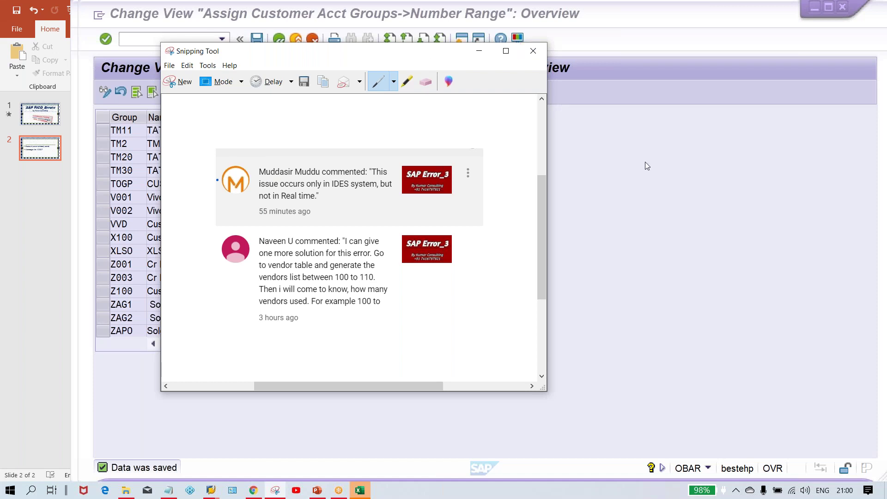
click(629, 185)
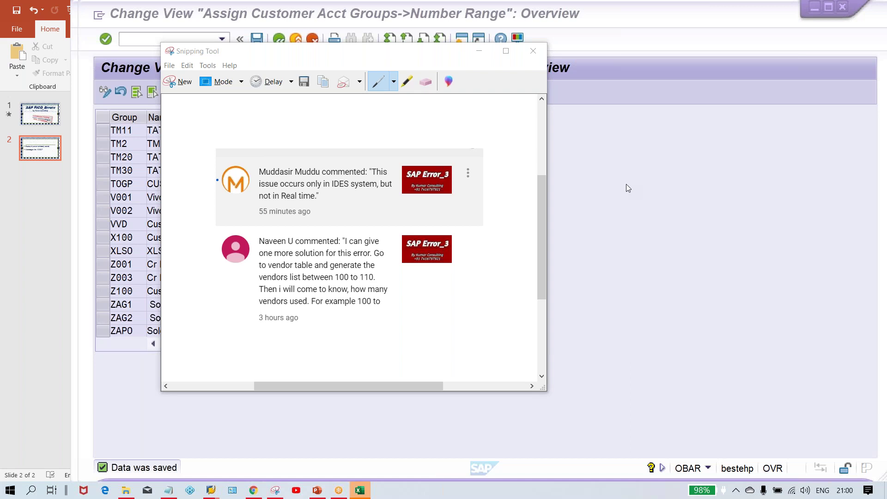